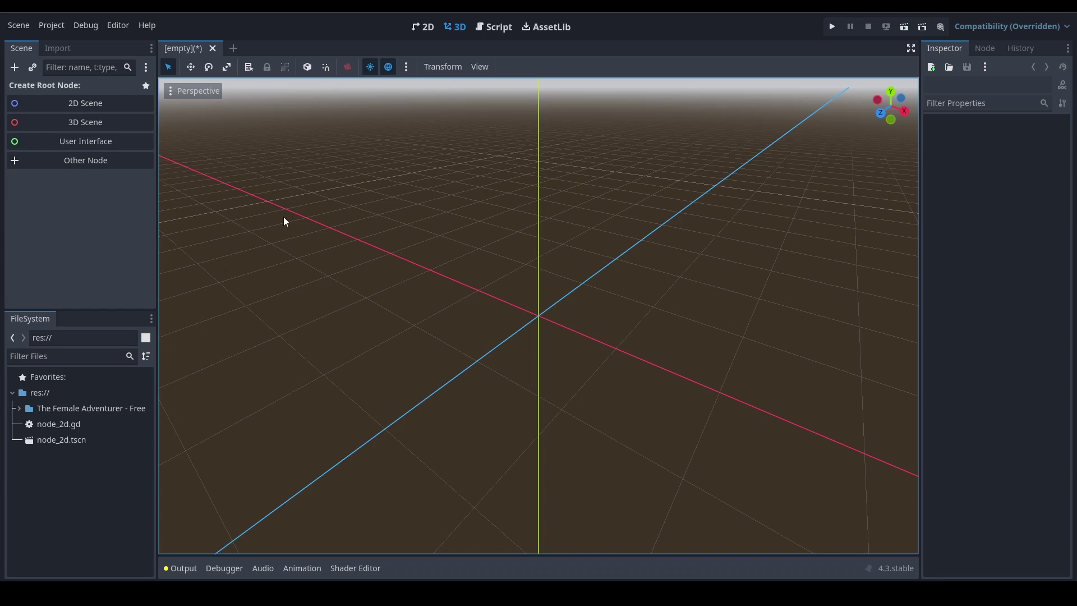
Step: Create a Node3D-rooted 3D scene and add an AnimatedSprite3D child to it
click(124, 123)
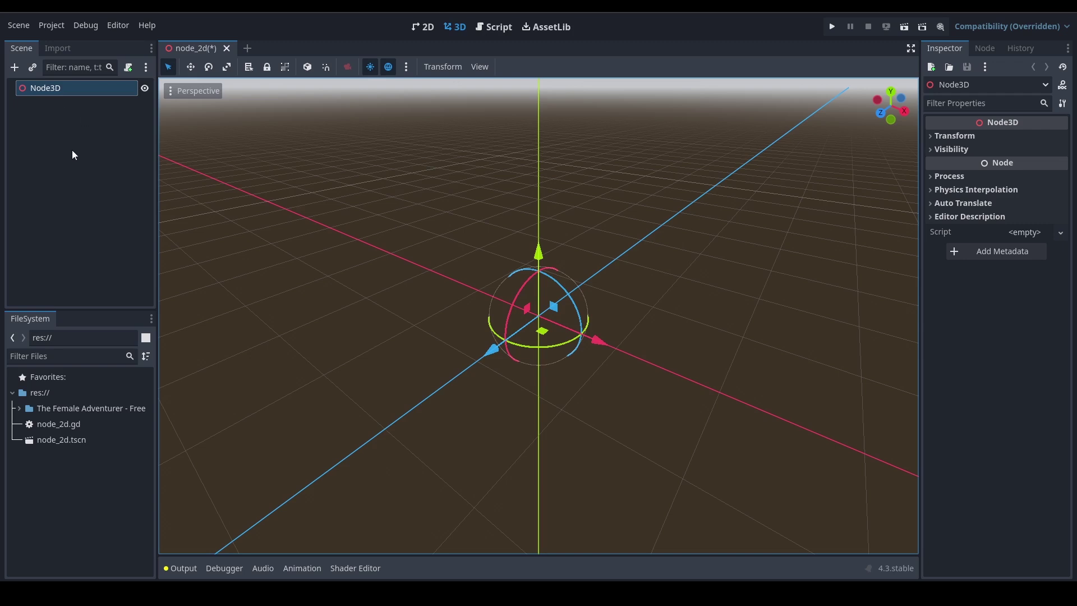
key(ctrl+a)
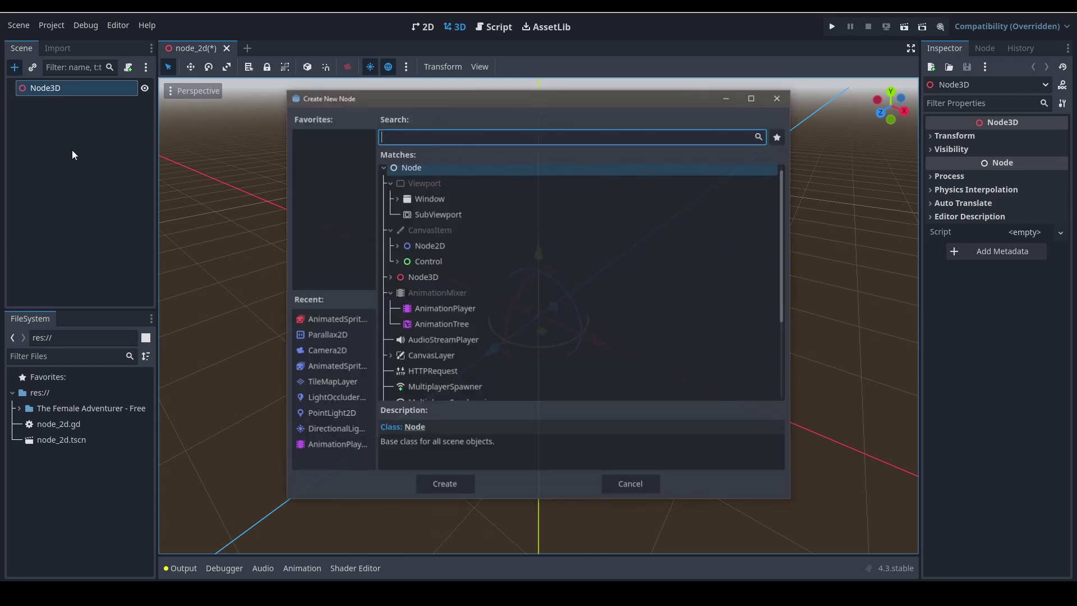
text(animated)
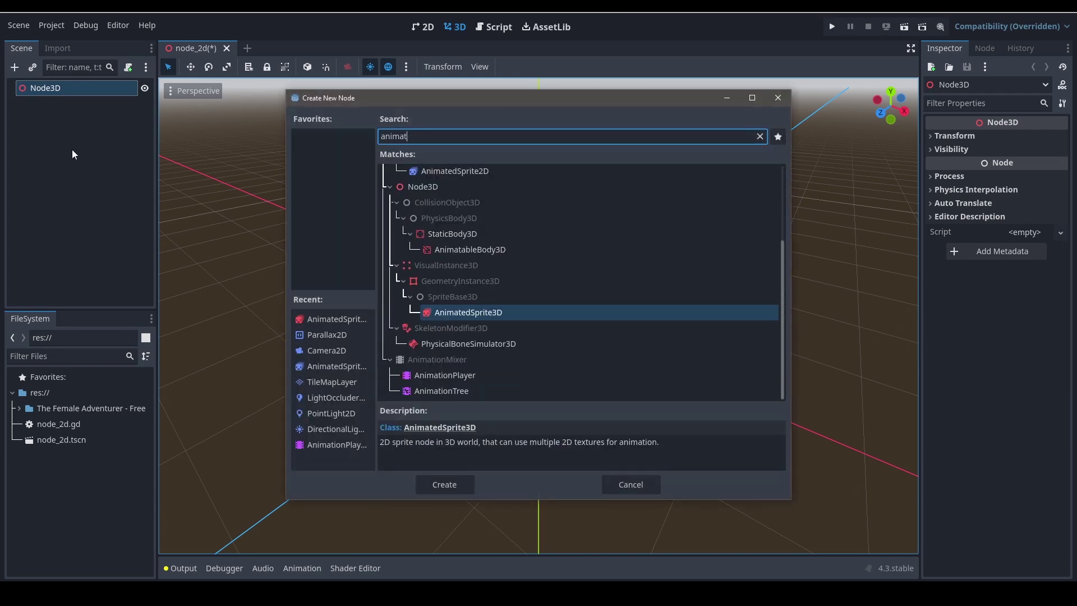
click(444, 481)
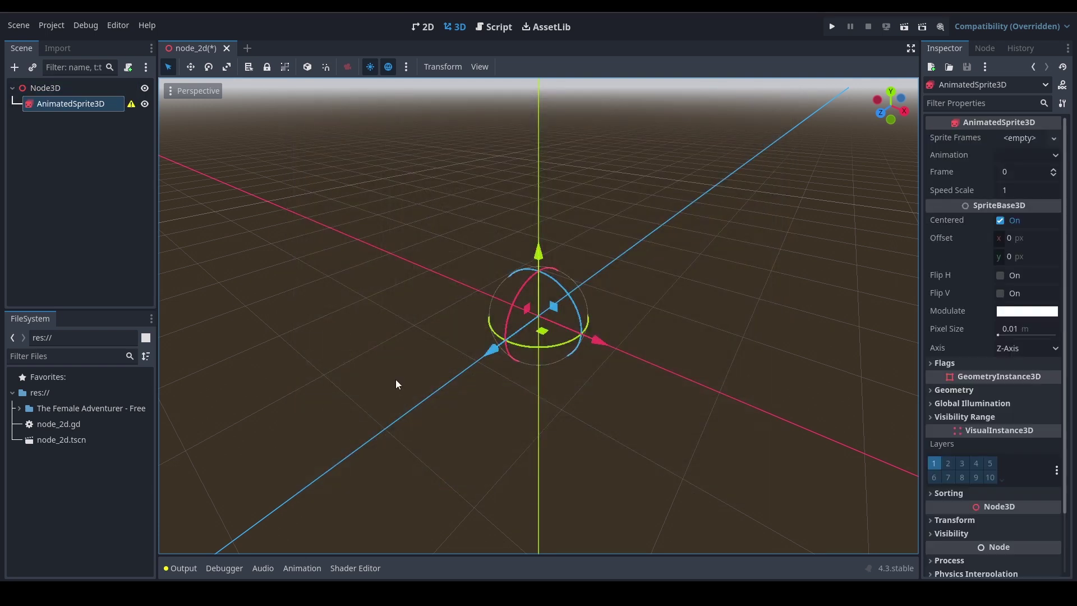
click(87, 141)
click(63, 105)
Step: Give the AnimatedSprite3D's Sprite Frames a New SpriteFrames resource and show it in the frames editor
click(1018, 141)
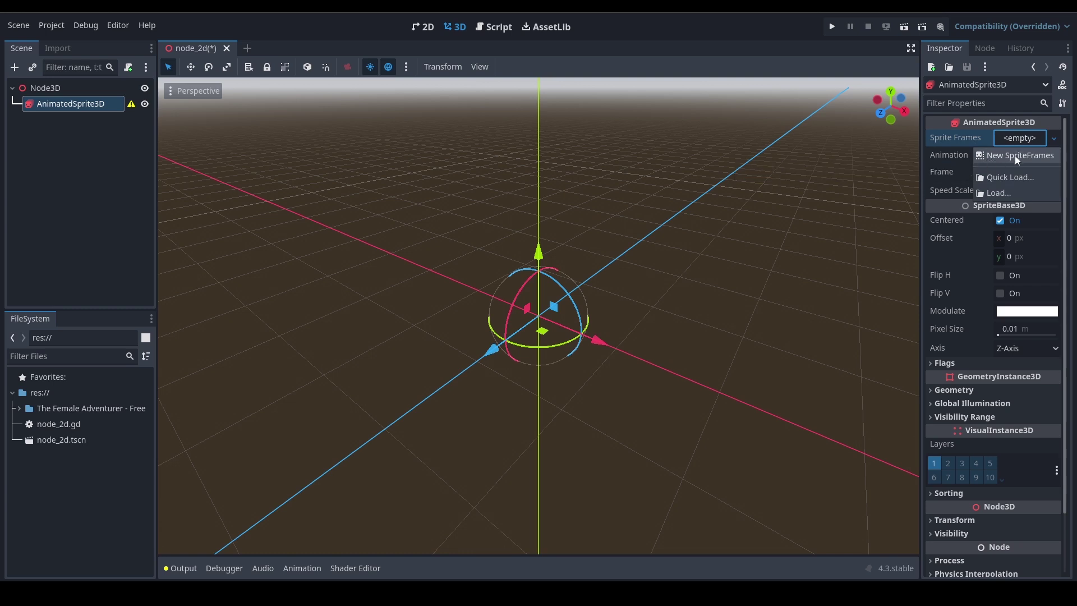
click(1015, 155)
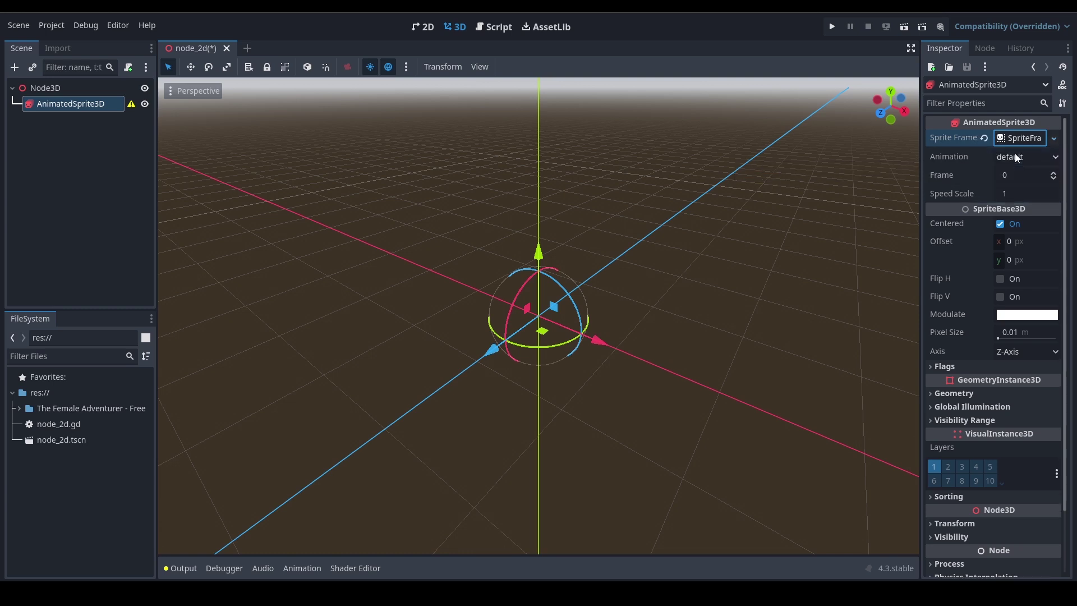
click(1022, 138)
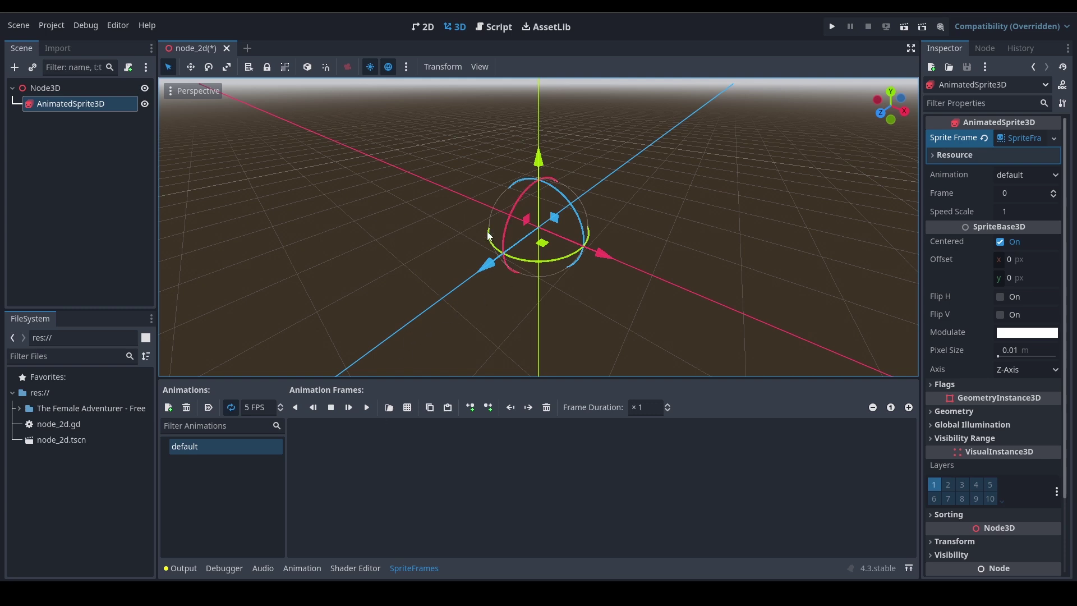
scroll(375, 233, up, 3)
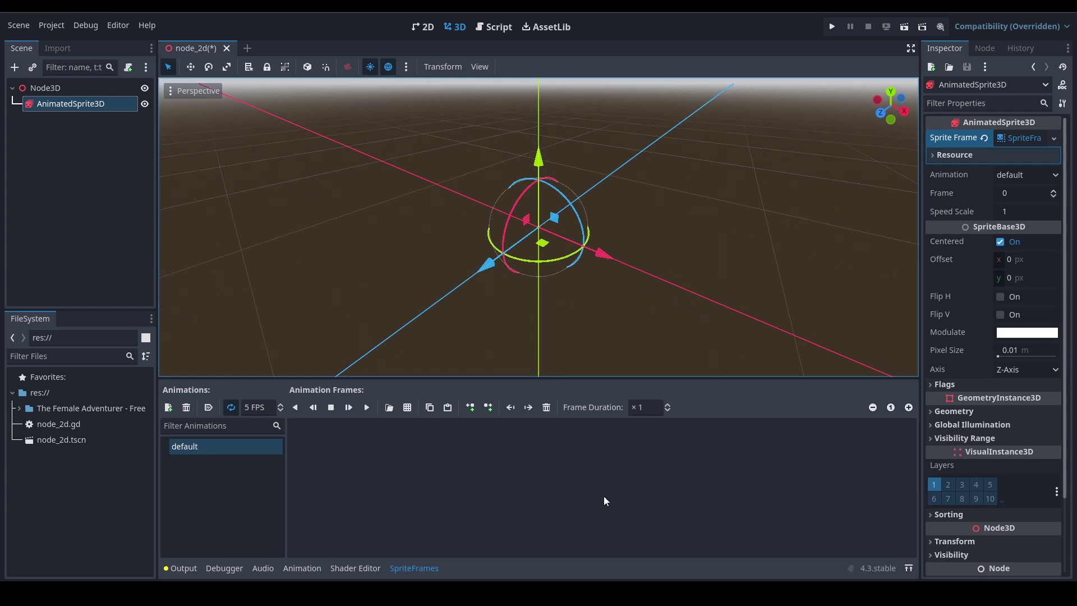
click(1018, 134)
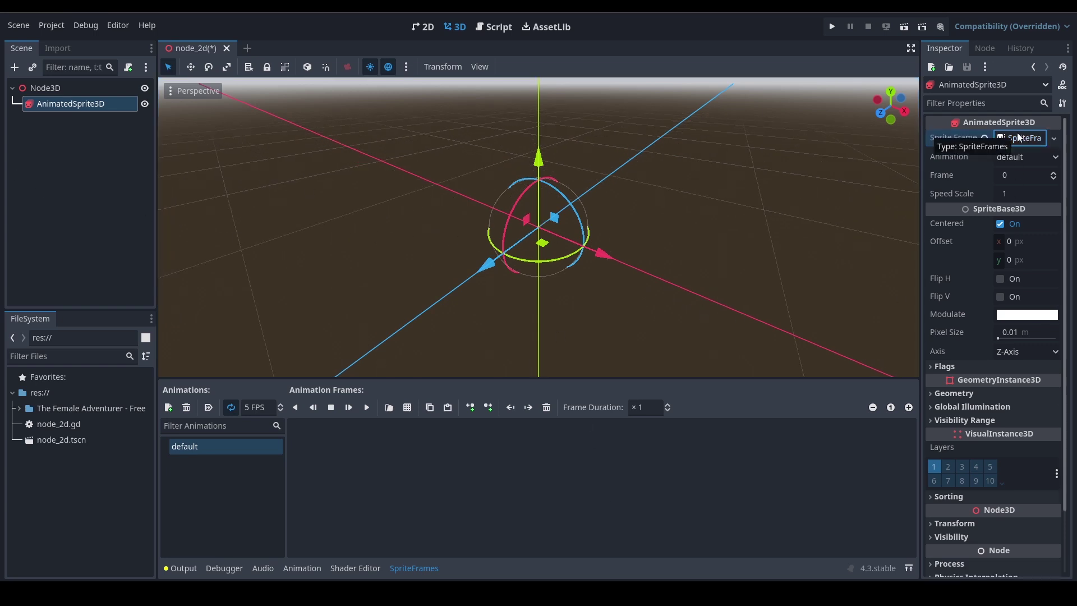
click(1019, 136)
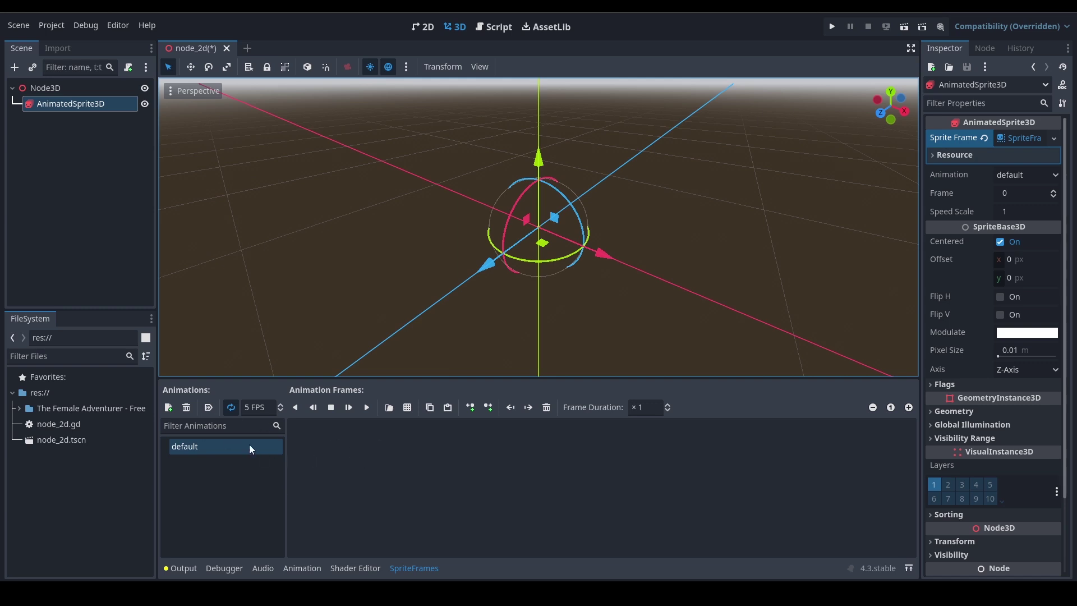
Step: Rename the SpriteFrames 'default' animation to 'Idle'
click(209, 465)
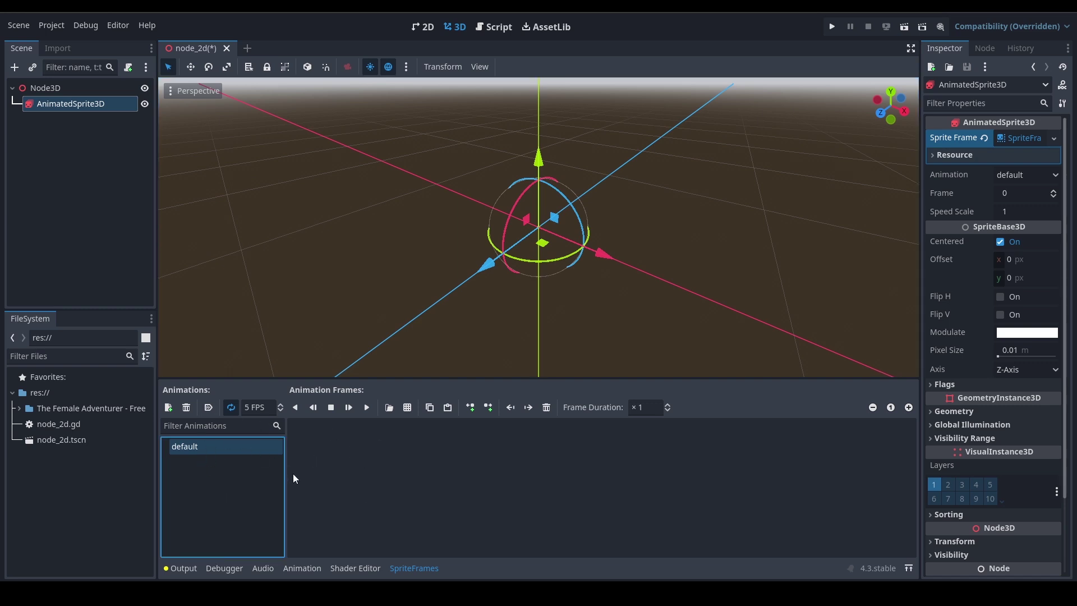
double_click(212, 449)
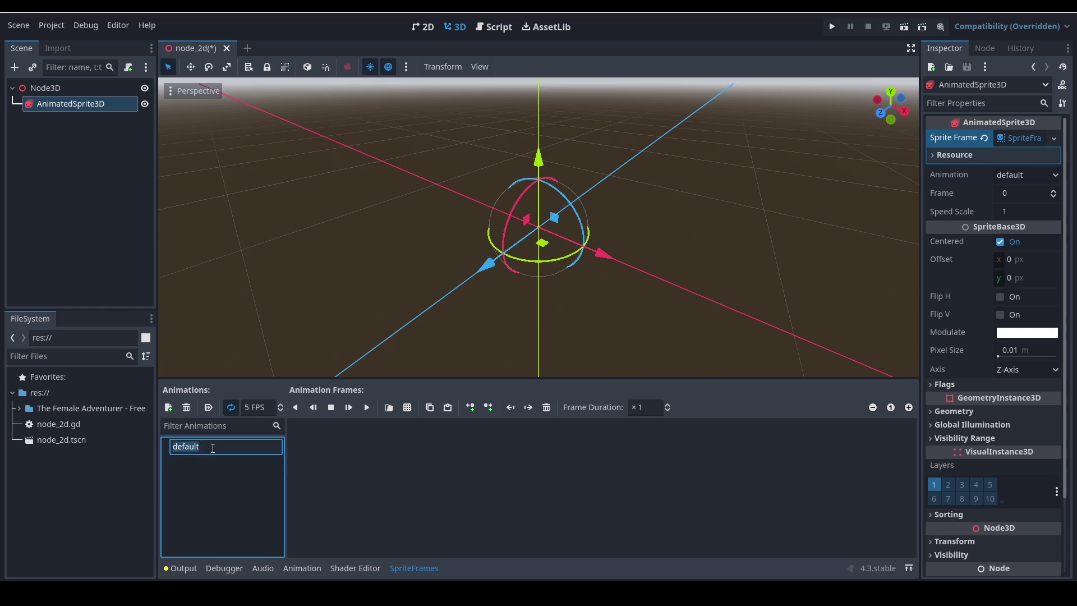
text(Idle)
key(Return)
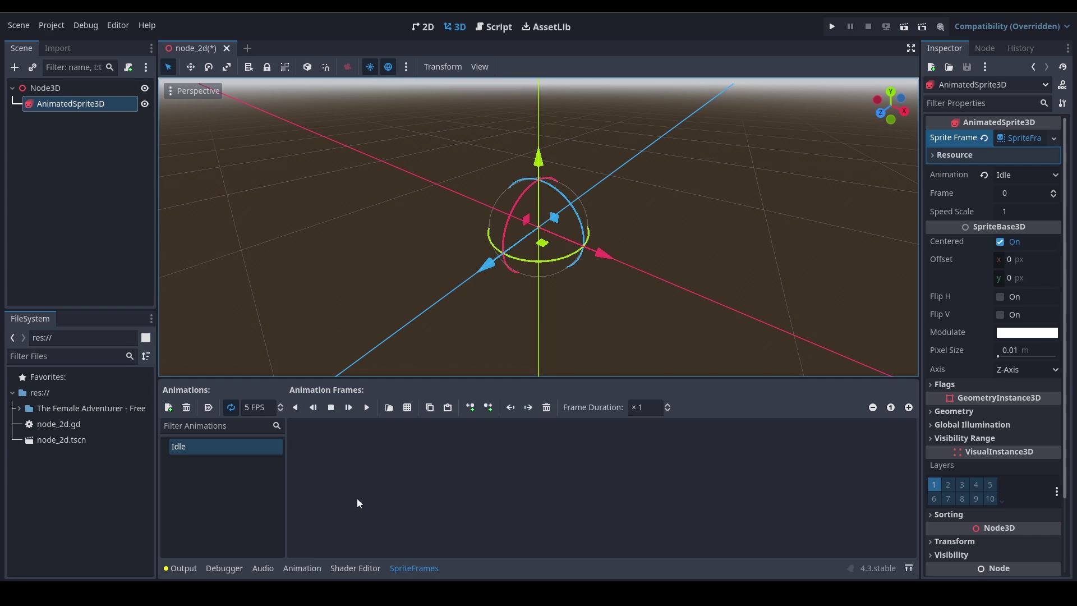
Step: Browse the frame file dialog into The Female Adventurer - Free/Idle, then close it without loading
click(390, 408)
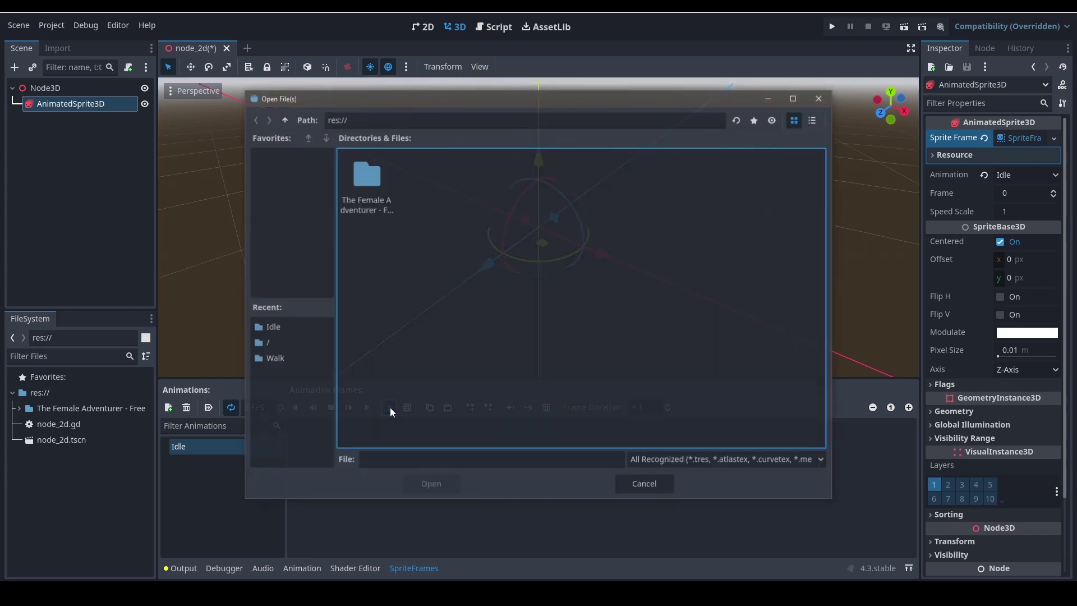
double_click(365, 176)
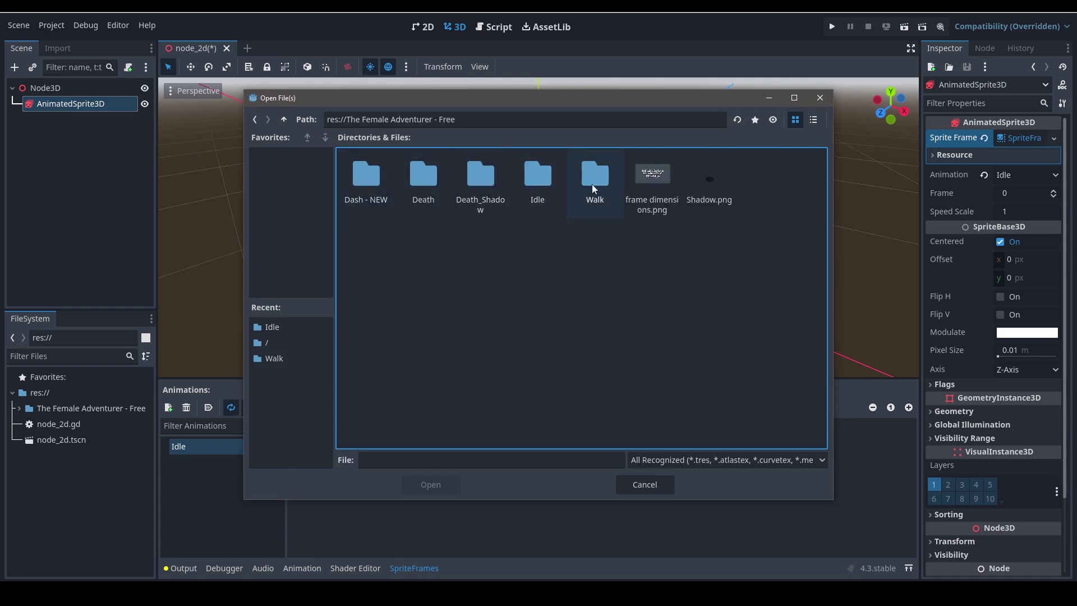
double_click(521, 179)
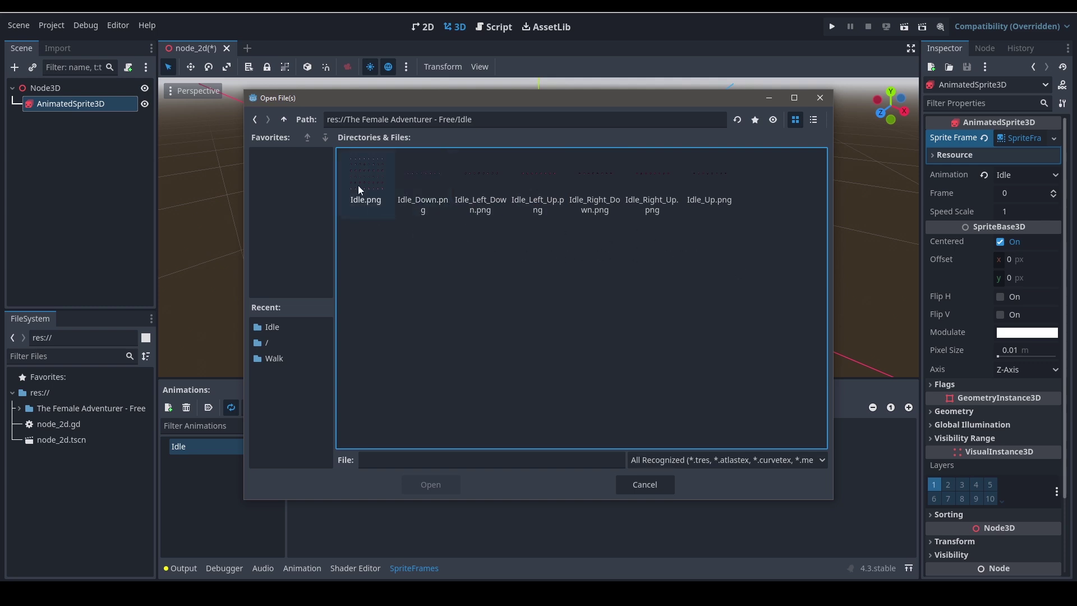
click(822, 97)
Step: Inspect Idle.png in the FileSystem dock's Idle folder, then reselect the AnimatedSprite3D
click(19, 409)
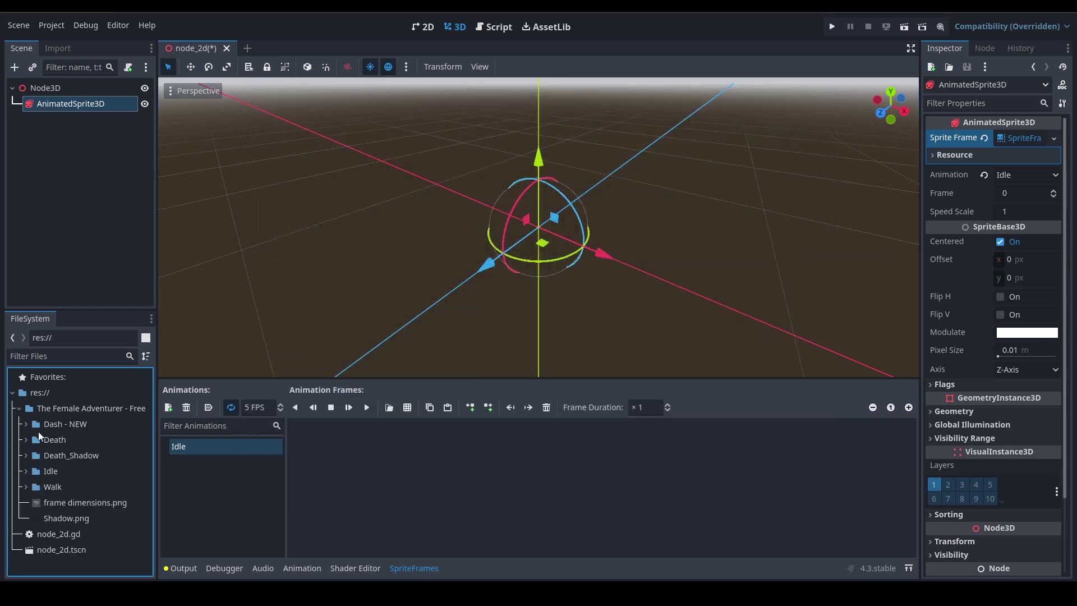
click(24, 478)
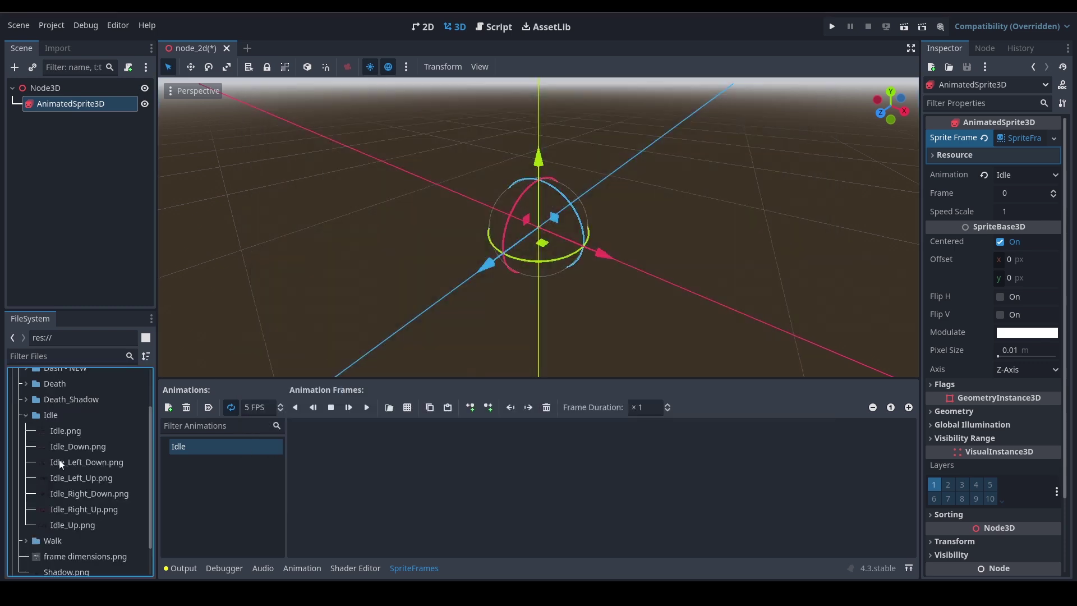
double_click(60, 433)
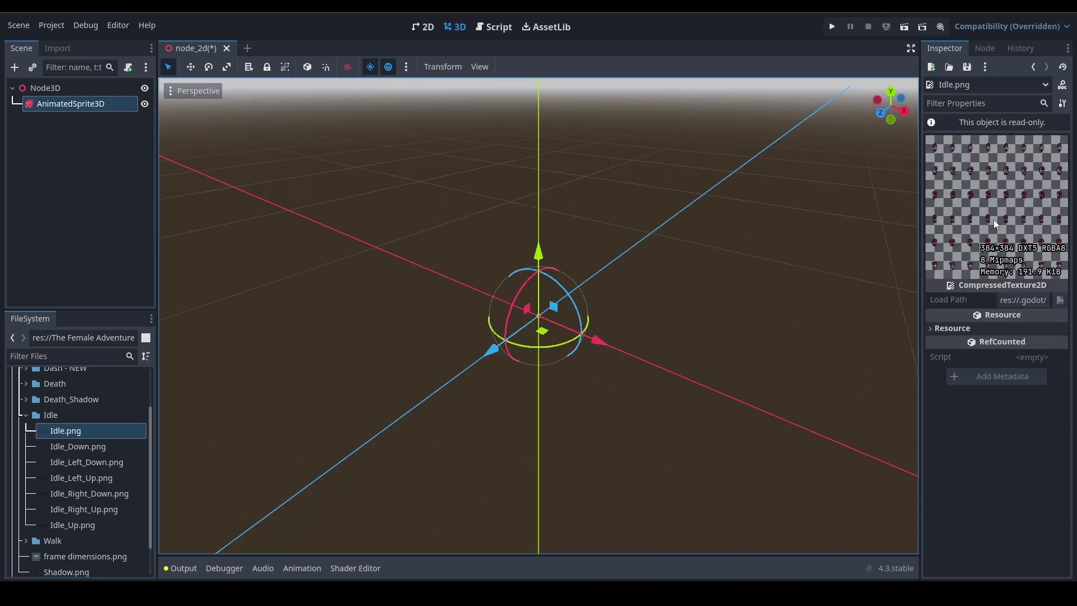
click(51, 105)
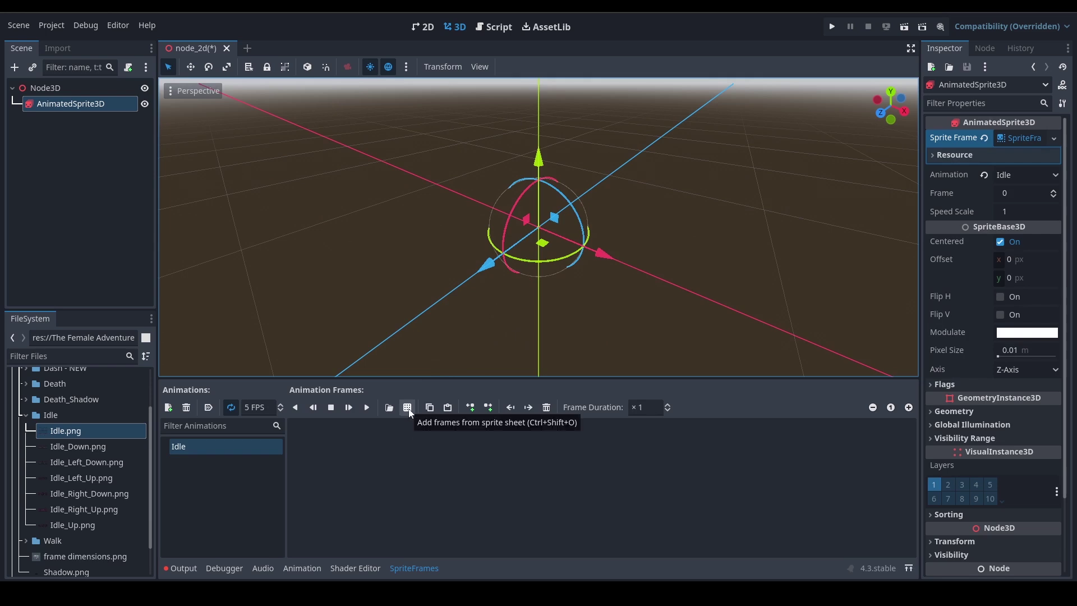
Step: Load The Female Adventurer - Free/Idle/Idle.png through 'Add frames from sprite sheet'
click(408, 408)
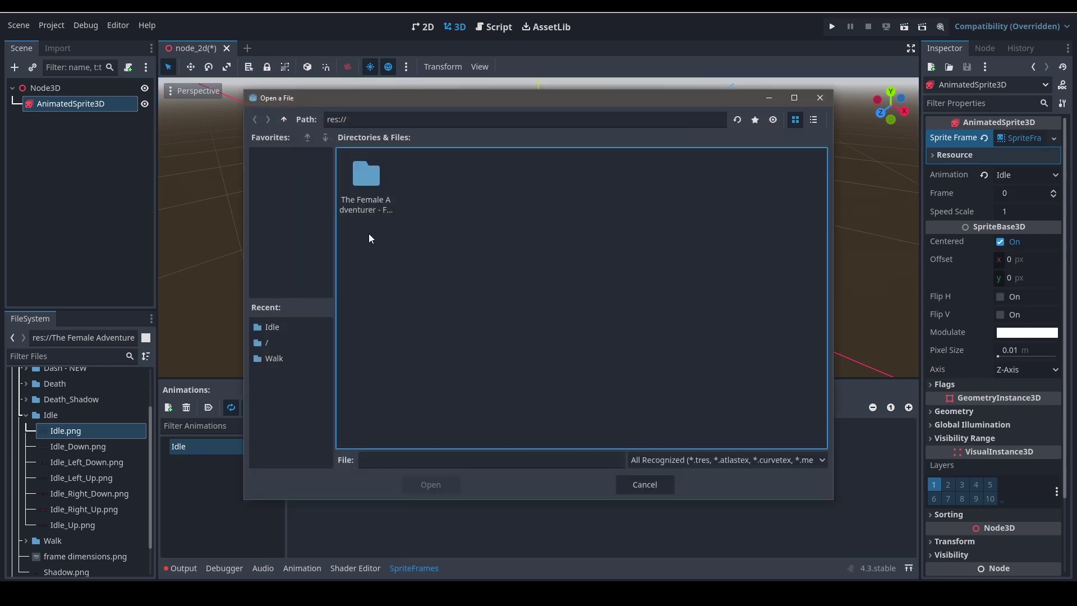
double_click(371, 188)
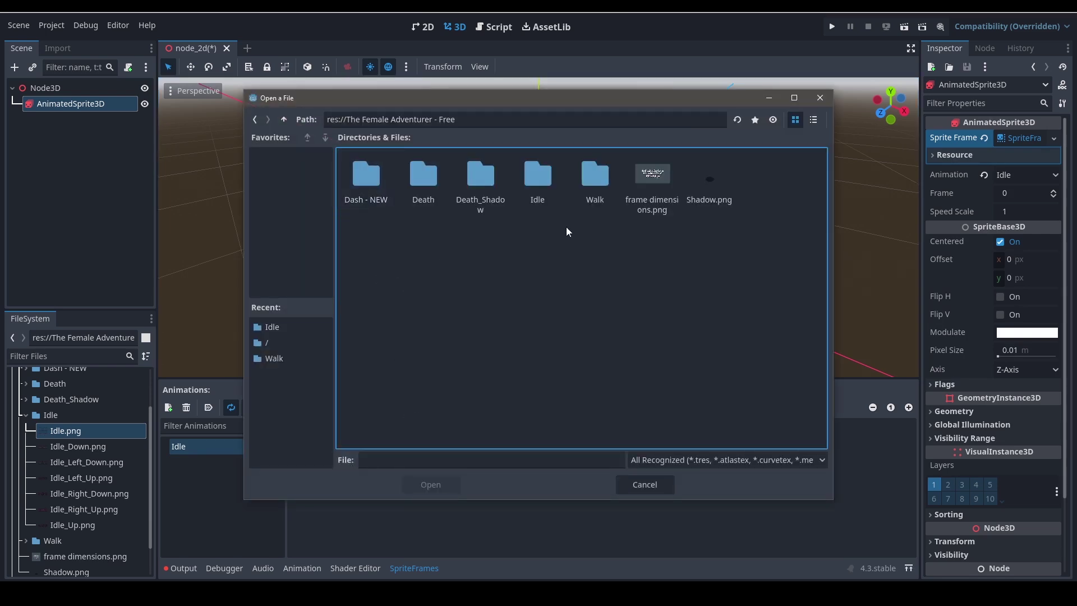
double_click(543, 165)
click(371, 183)
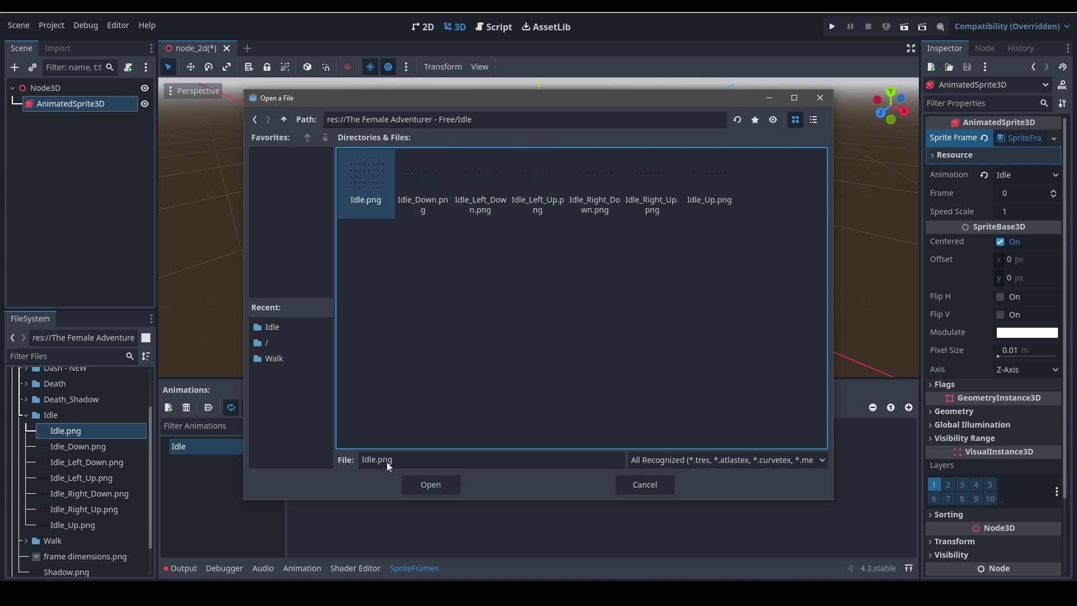
click(441, 485)
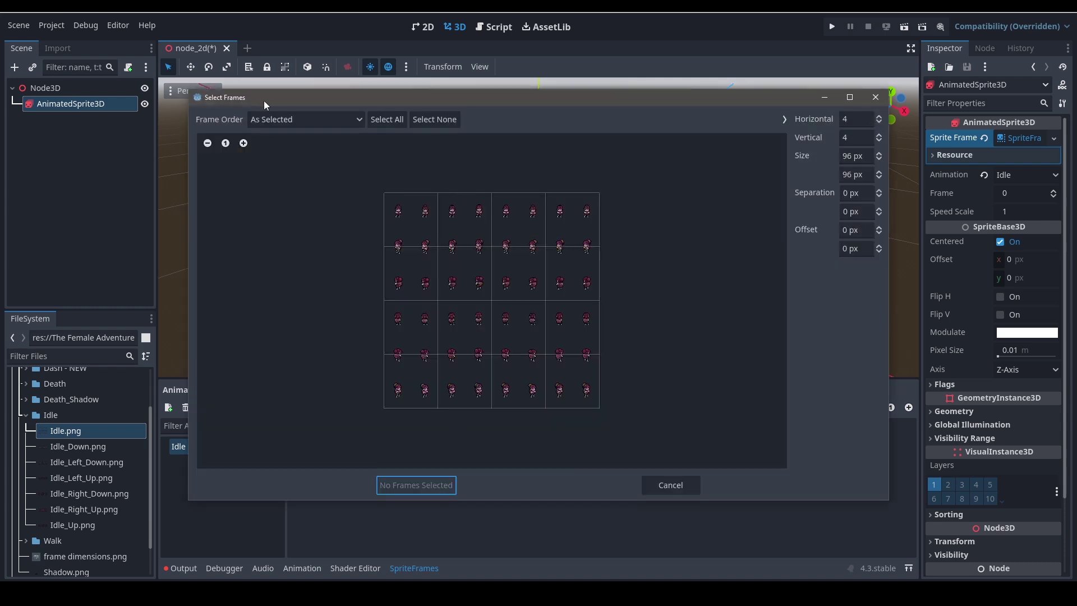
scroll(425, 219, up, 2)
scroll(403, 237, up, 5)
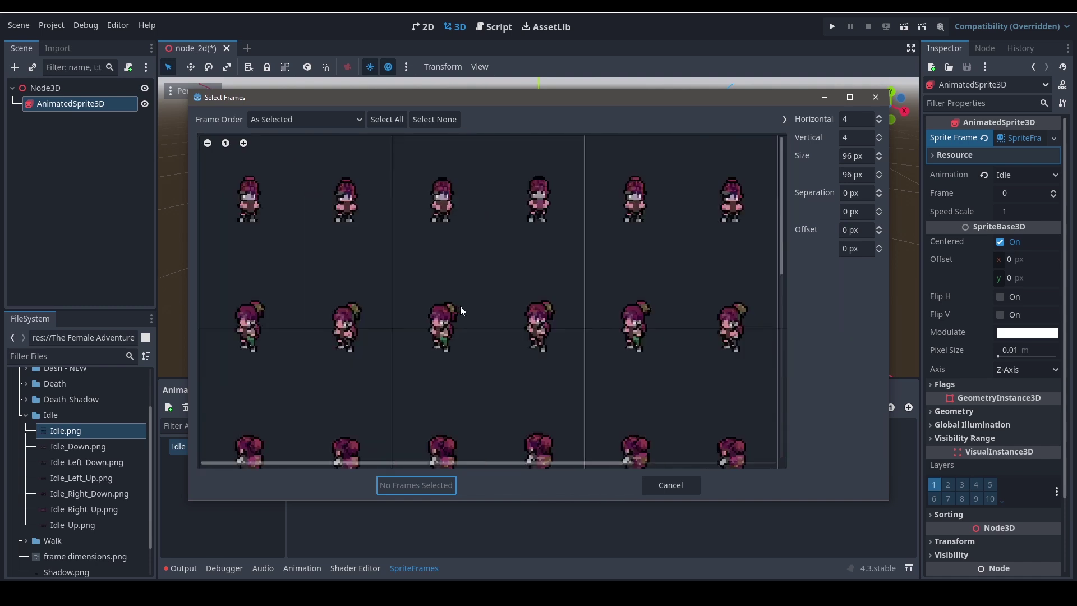
middle_drag(519, 361, 524, 295)
scroll(505, 284, down, 3)
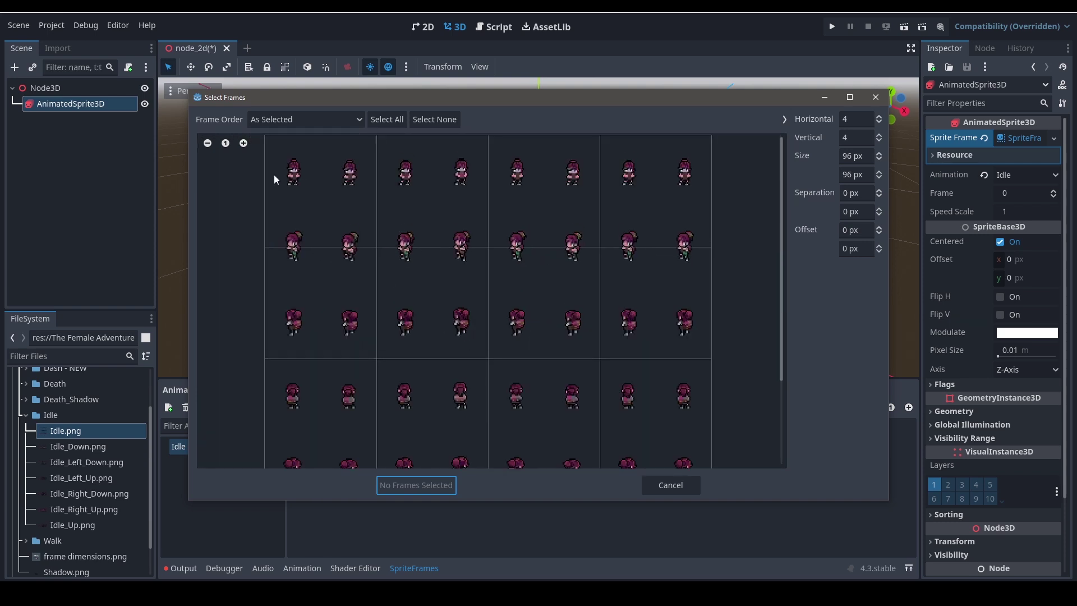
scroll(394, 184, down, 3)
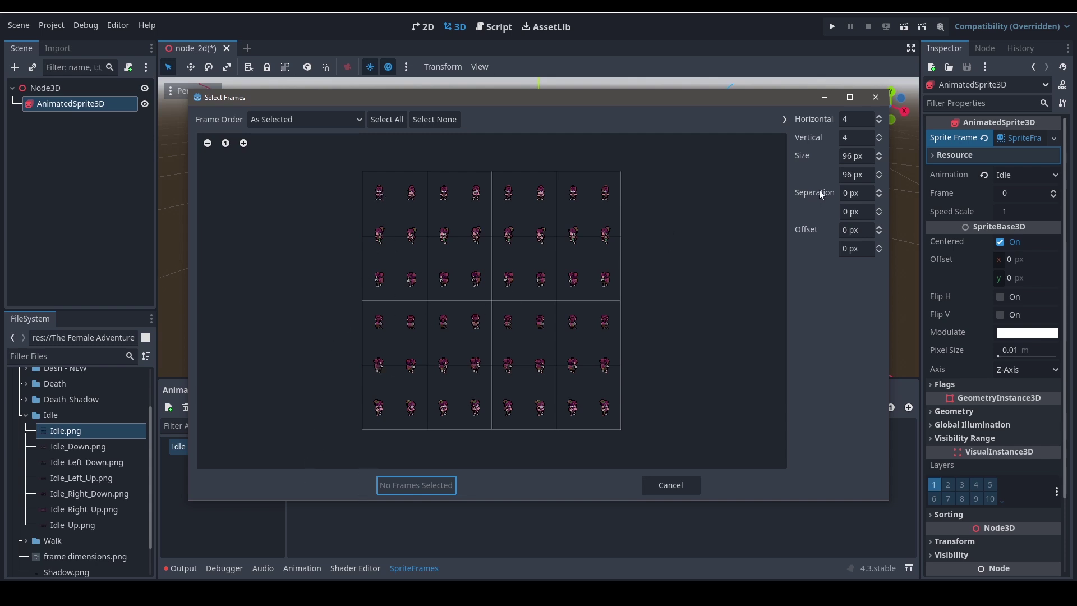
Step: Set the Select Frames grid to Vertical 6 and Horizontal 8, giving 48×64 px cells
click(857, 139)
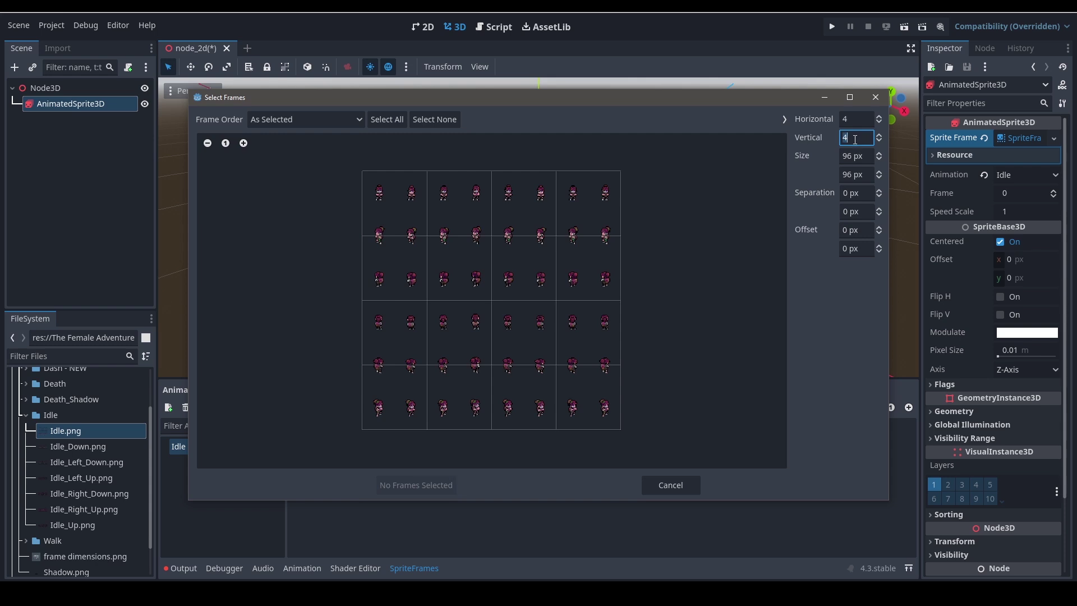
text(6)
key(Return)
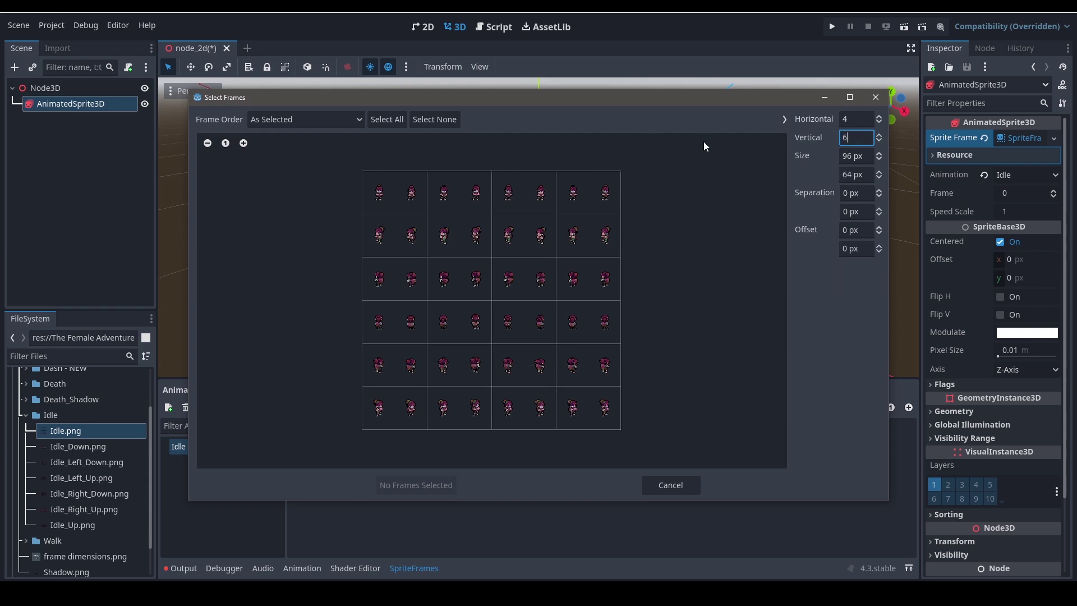
click(858, 113)
text(8)
key(Return)
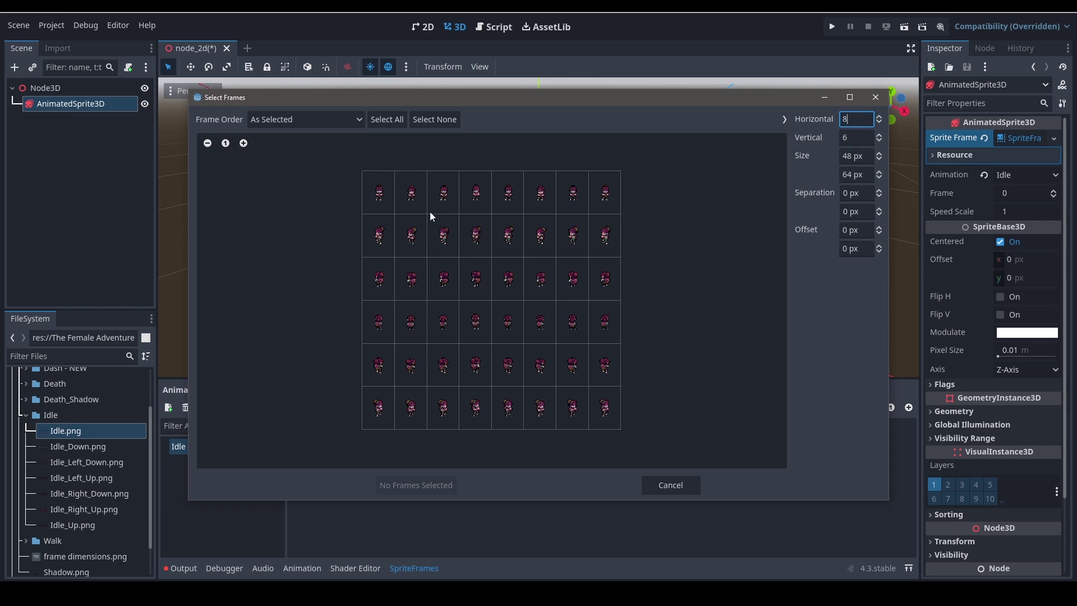
scroll(373, 198, up, 2)
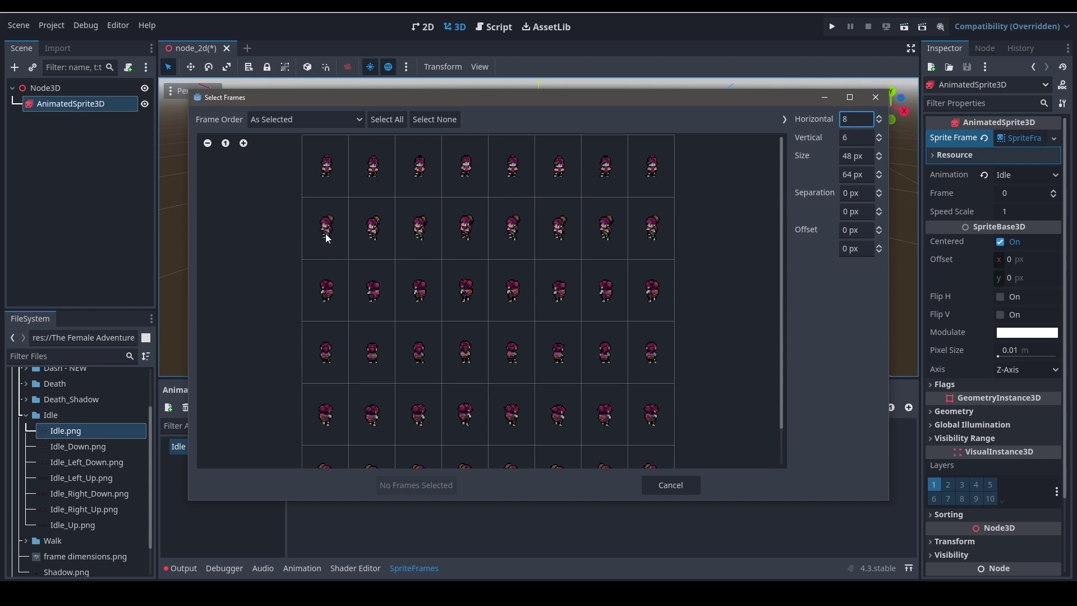
Step: Add the sheet's eight second-row frames to Idle and view the sprite front-on
drag(326, 232, 644, 224)
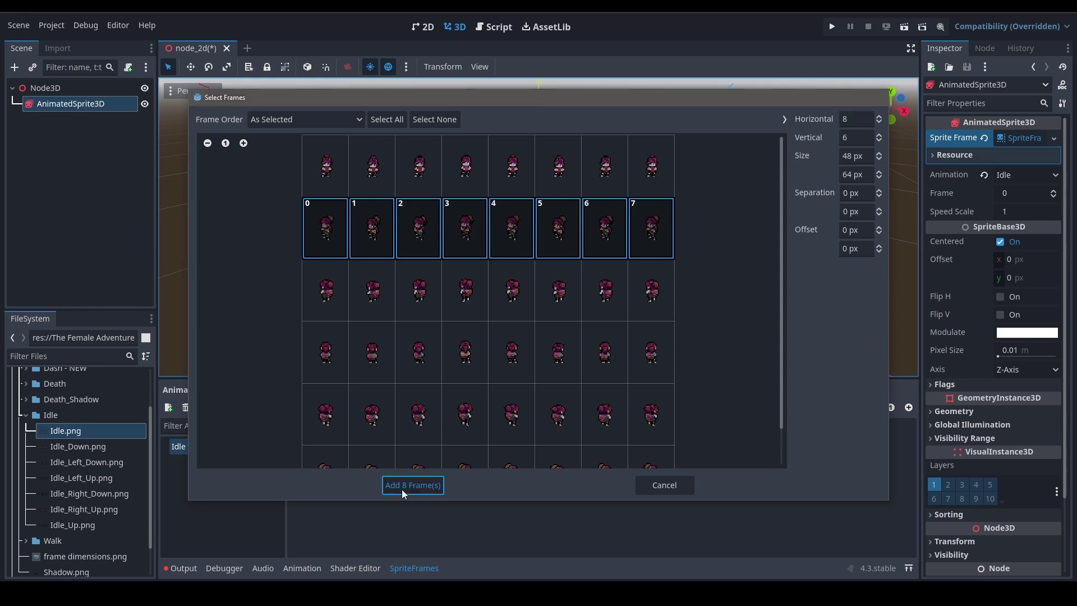
click(401, 486)
scroll(553, 174, up, 5)
middle_drag(513, 203, 630, 199)
scroll(767, 242, down, 3)
middle_drag(768, 242, 695, 217)
scroll(548, 192, up, 4)
scroll(547, 193, up, 5)
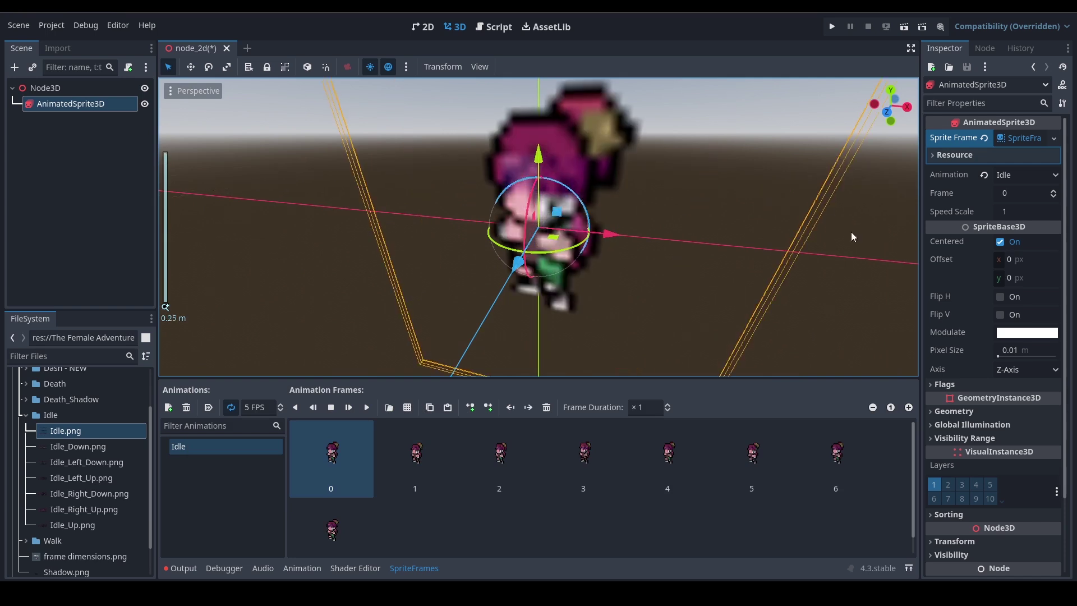
click(844, 274)
scroll(618, 269, down, 15)
middle_drag(582, 321, 615, 292)
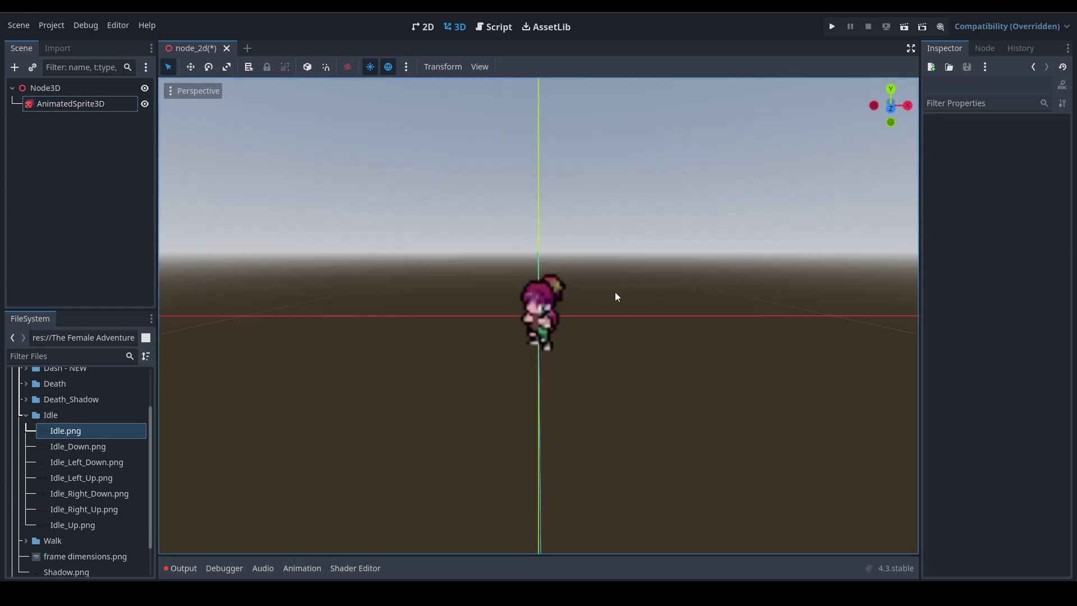
Step: Select the sprite to review its Idle animation, eight frames at 5 FPS
click(537, 297)
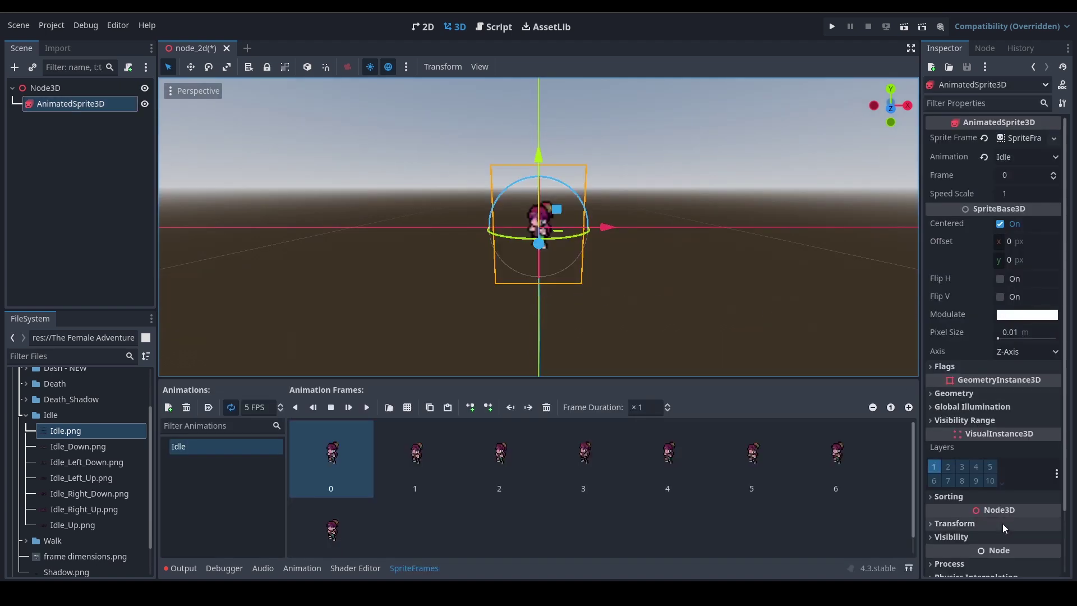
scroll(954, 481, down, 3)
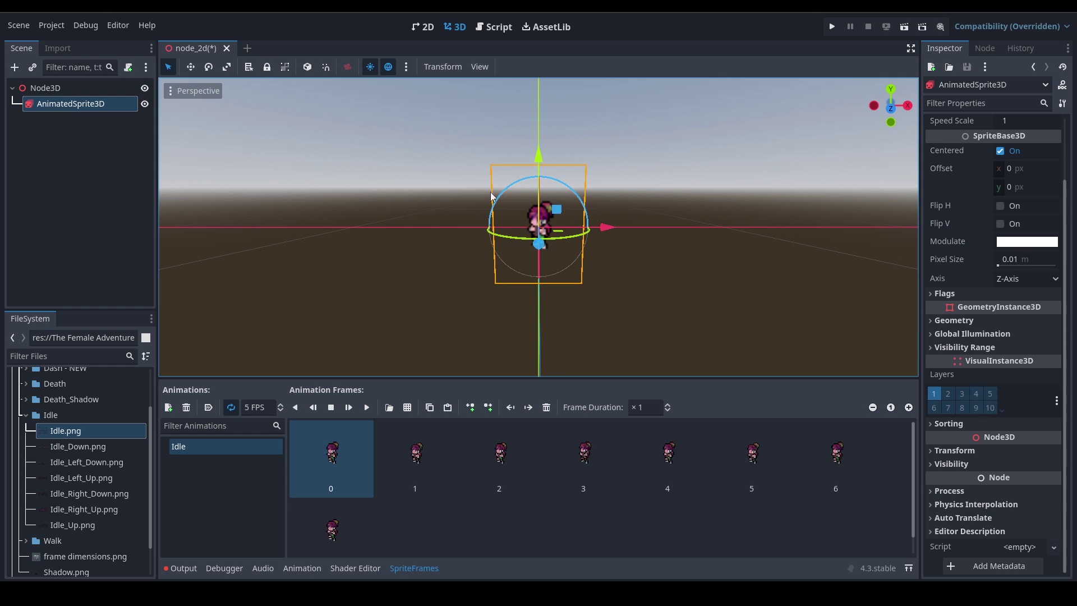
click(65, 28)
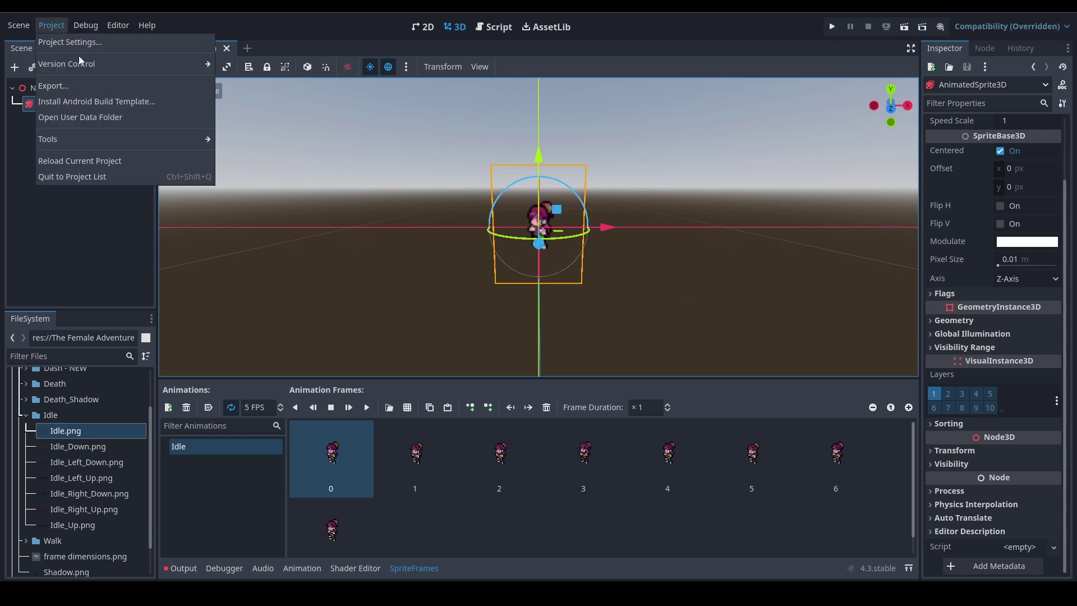
Step: Set Project Settings' Rendering > Textures Default Texture Filter to Nearest and close the window
click(80, 47)
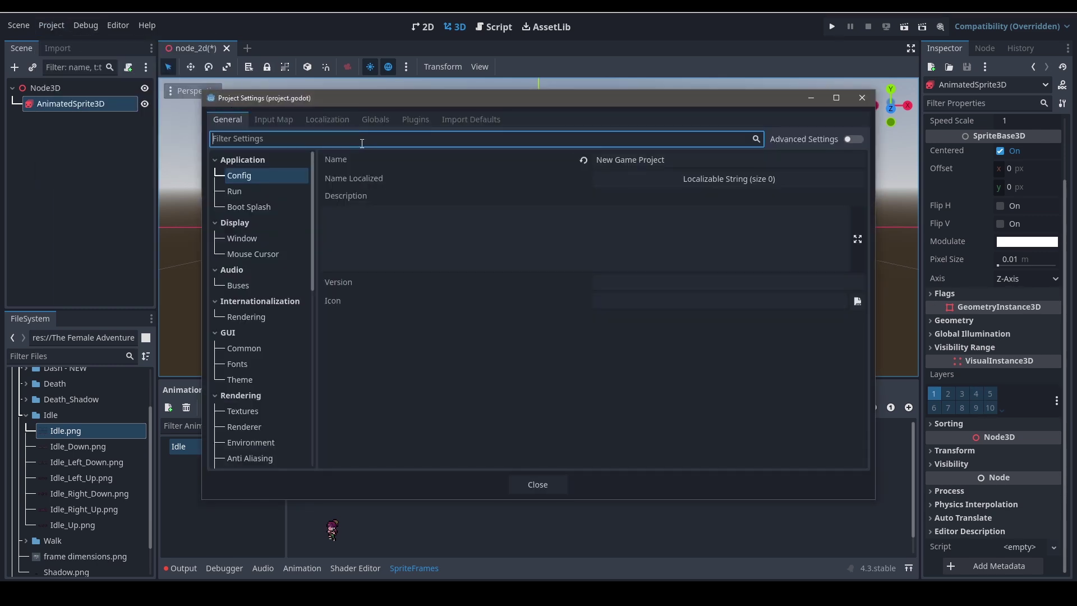
text(text)
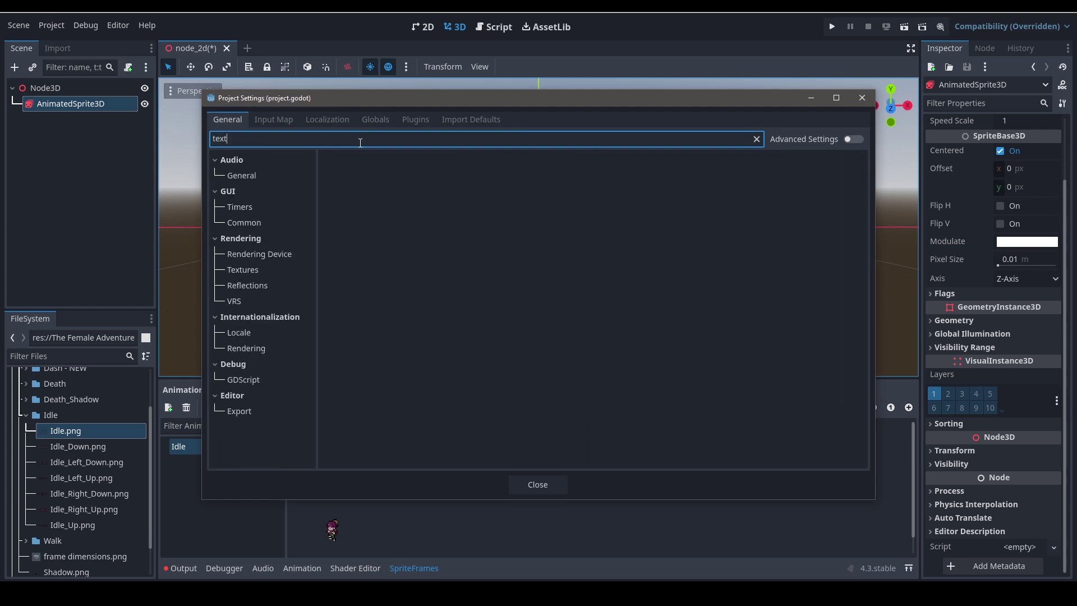
text(ure)
click(256, 190)
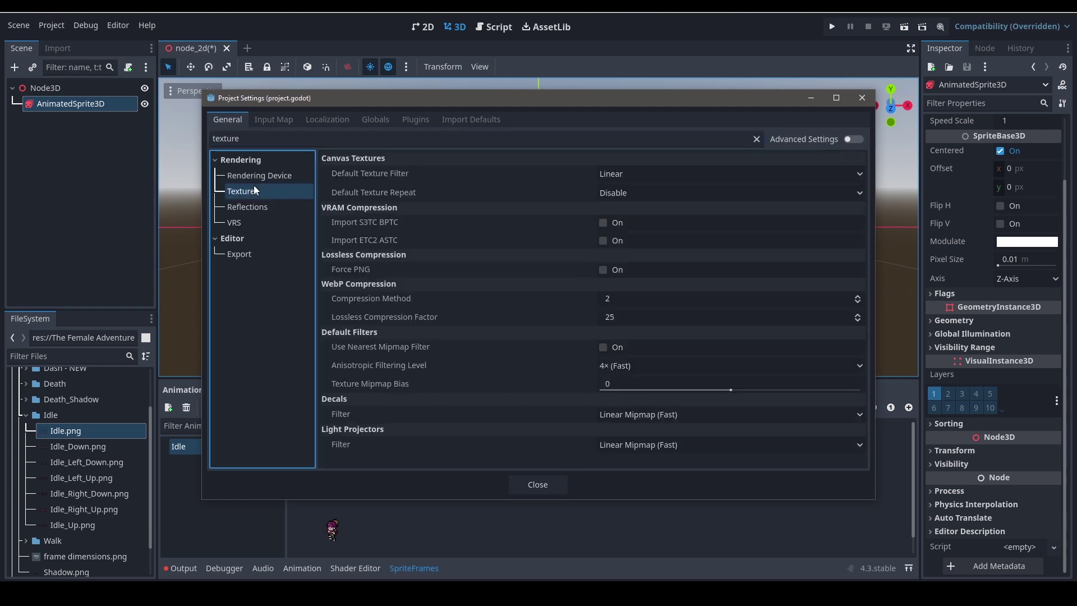
click(621, 174)
click(627, 191)
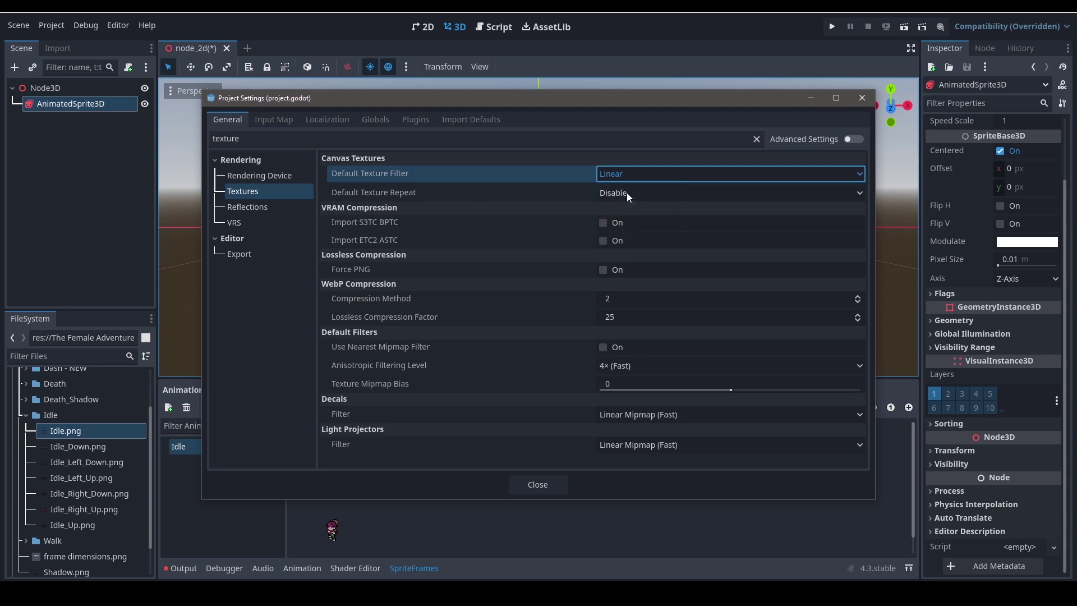
click(528, 487)
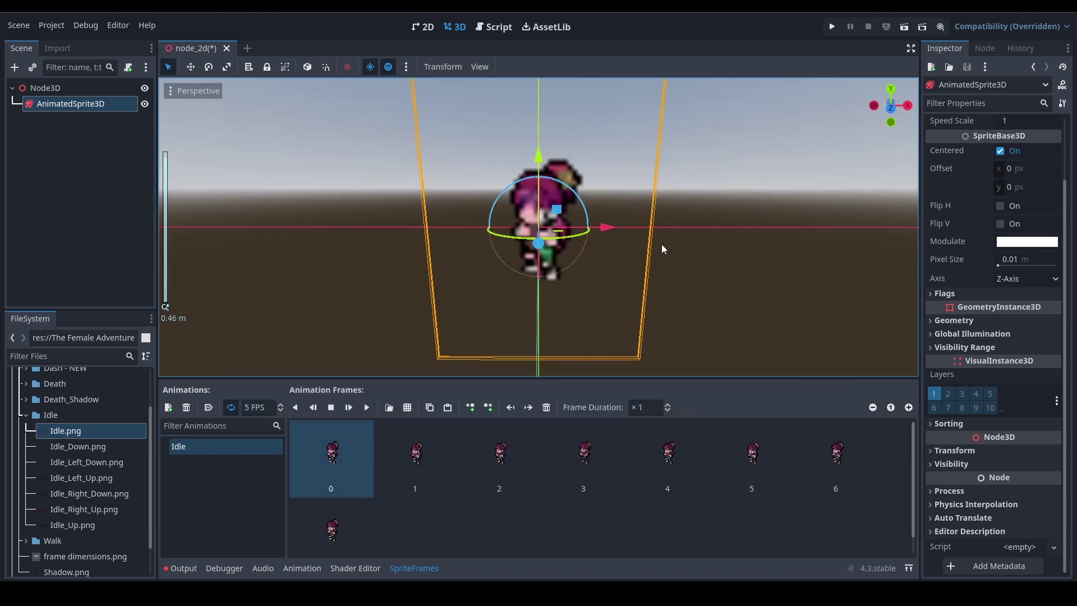
Step: Set the AnimatedSprite3D's Flags > Texture Filter to Nearest
middle_drag(662, 244, 731, 331)
scroll(731, 331, up, 5)
click(736, 333)
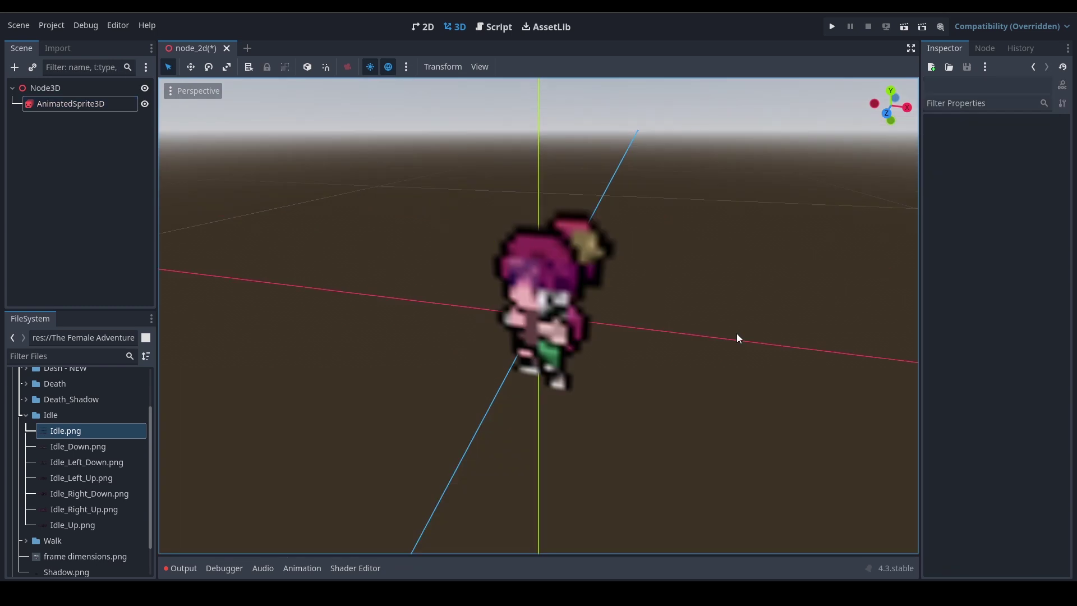
click(580, 297)
click(941, 294)
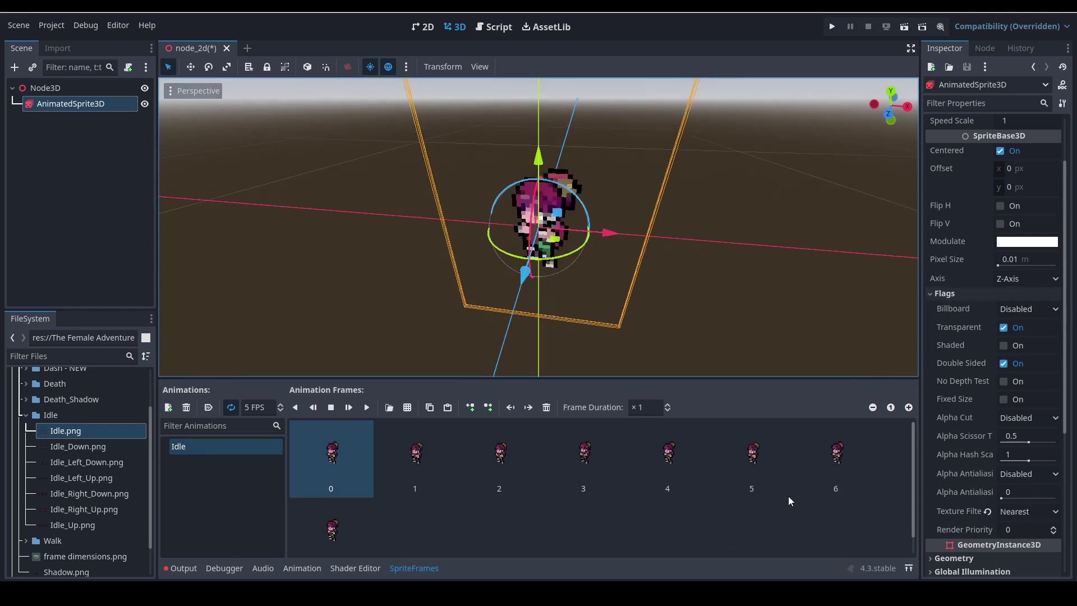
click(988, 513)
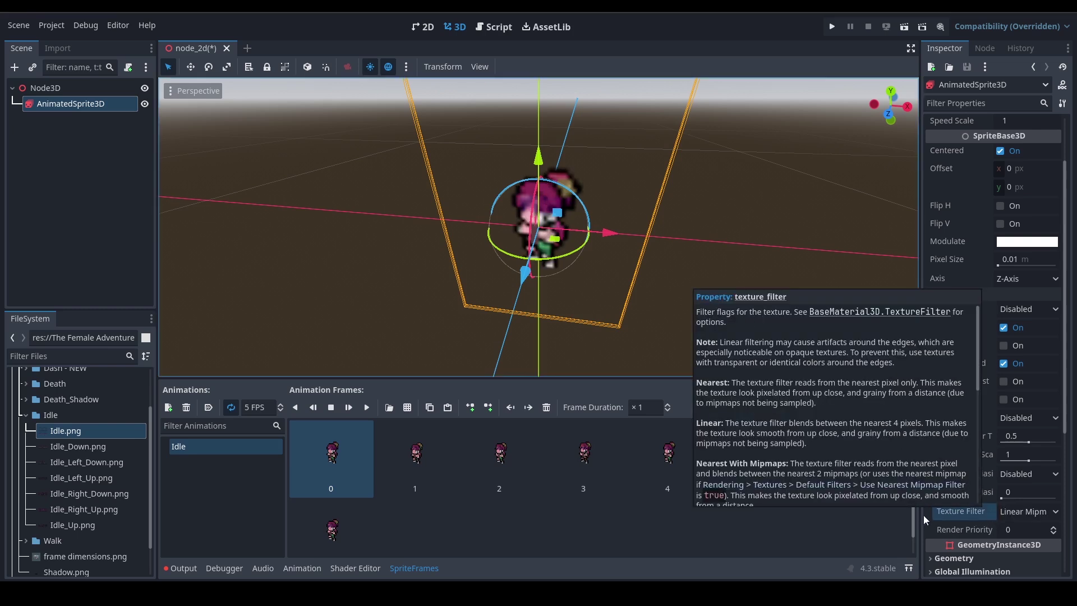
click(1035, 513)
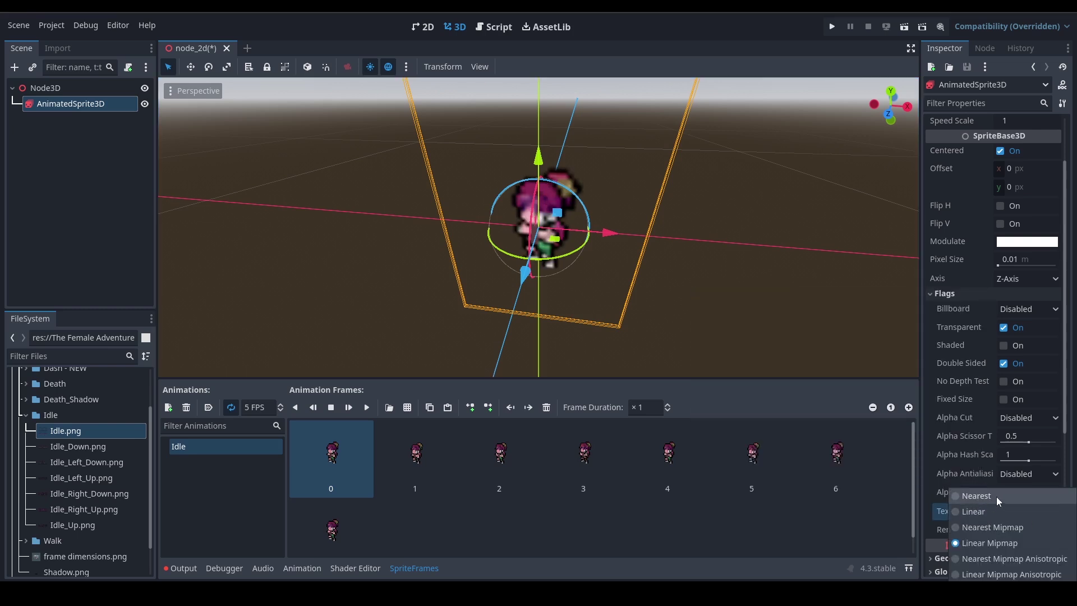
click(997, 497)
Step: Orbit around the reselected sprite to inspect its crisp pixel-art rendering
scroll(520, 195, up, 5)
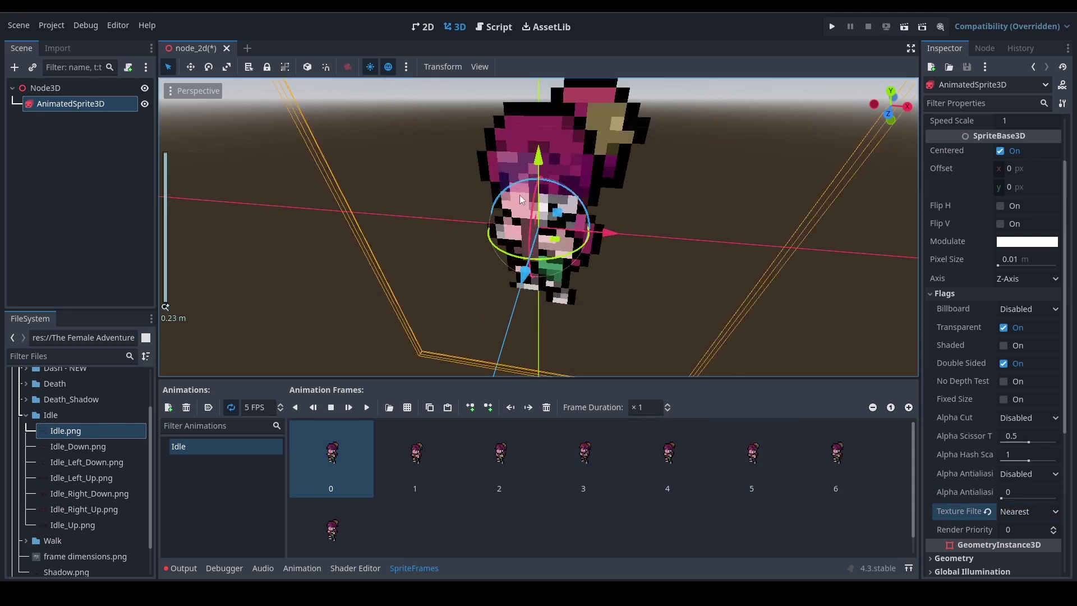
middle_drag(653, 241, 735, 181)
scroll(592, 211, down, 3)
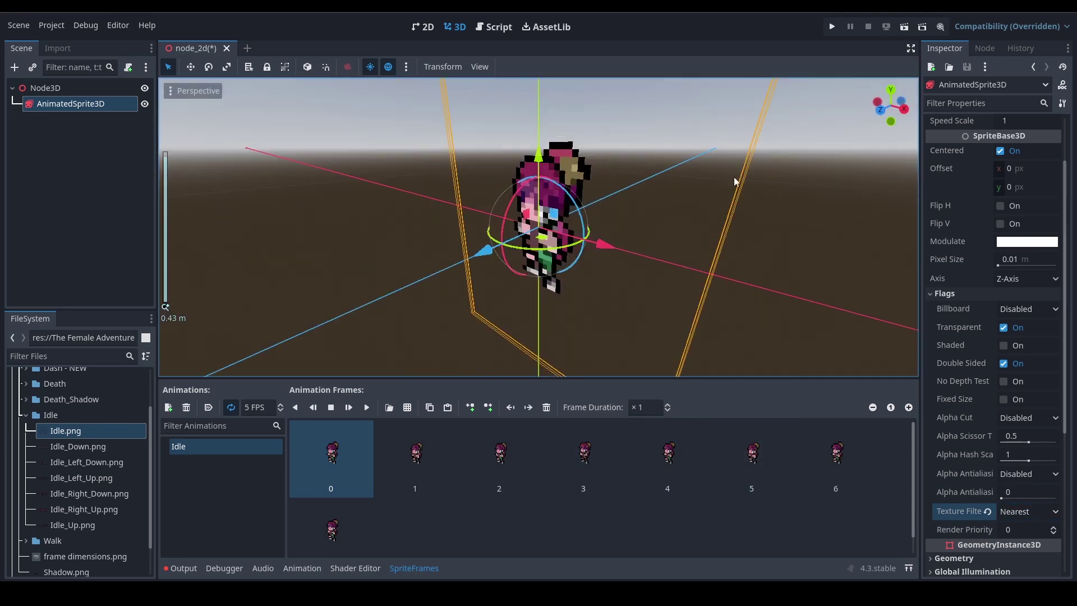
click(712, 254)
middle_drag(545, 322, 575, 317)
scroll(575, 317, down, 2)
click(55, 107)
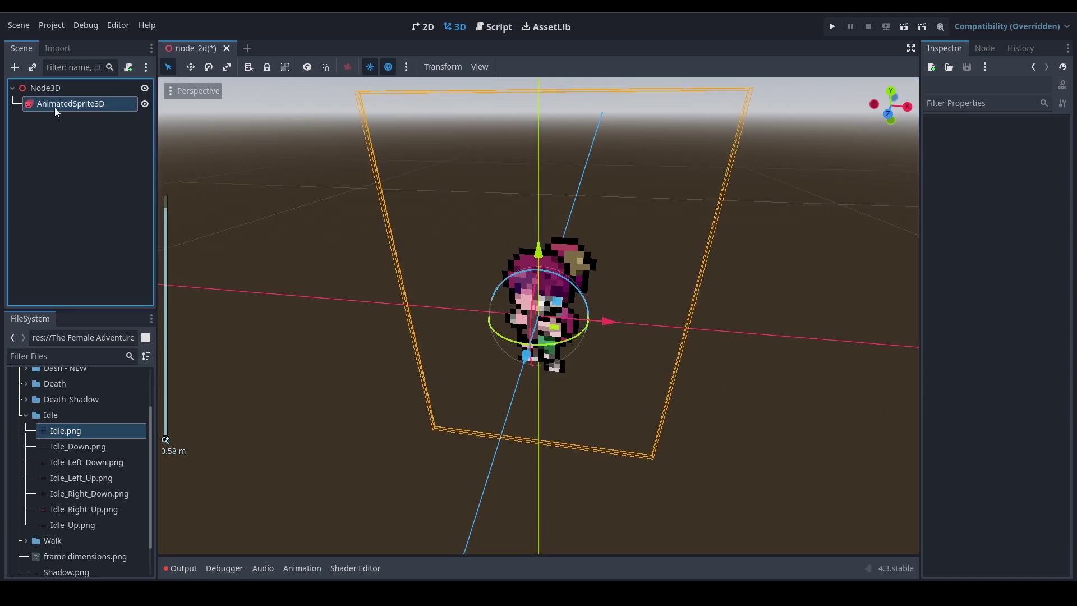
middle_drag(679, 318, 621, 303)
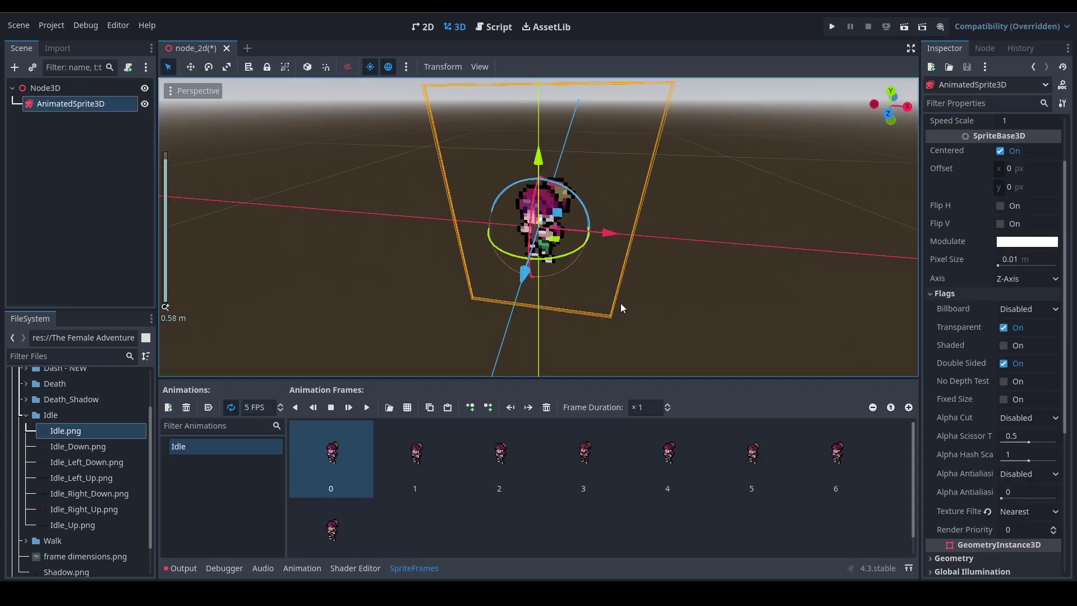
middle_drag(732, 280, 668, 270)
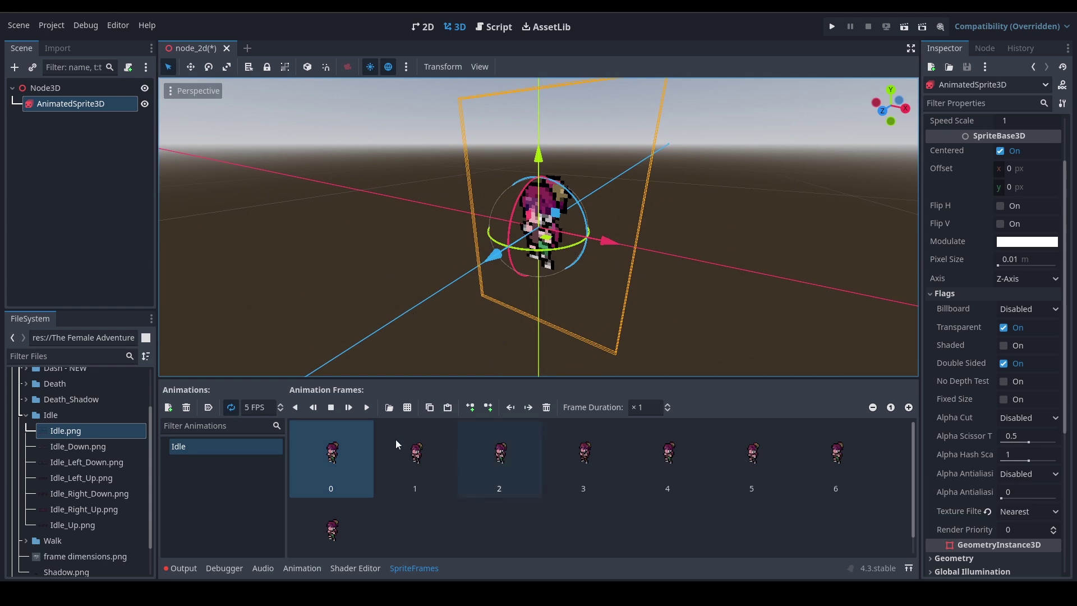
Step: Play the Idle animation and raise its speed from 5 to 8 FPS
click(367, 408)
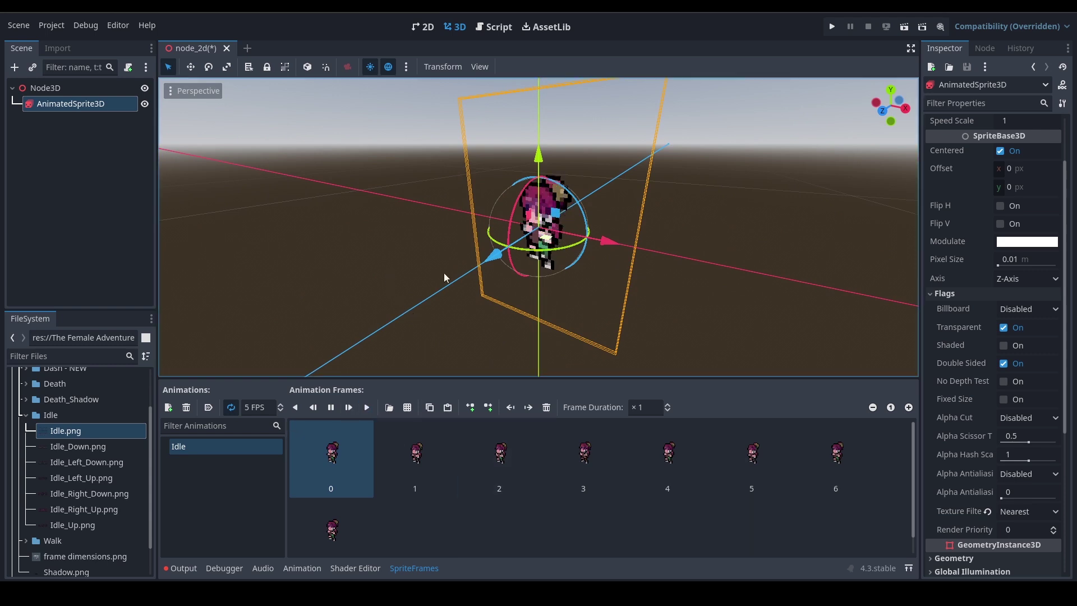
click(281, 405)
click(281, 404)
click(281, 404)
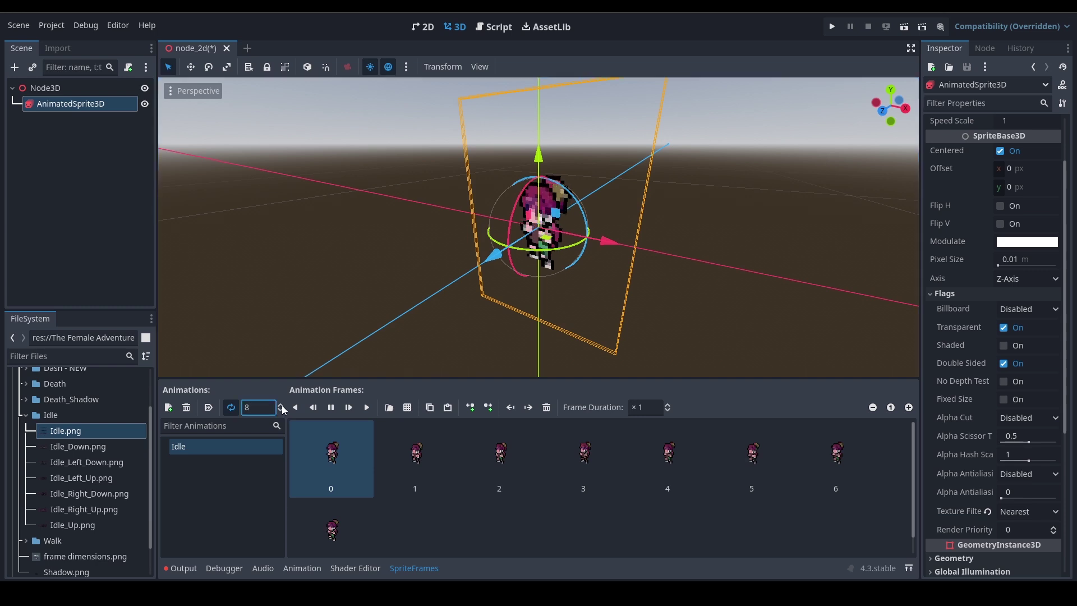
Step: Orbit the view down onto the grid and reselect the AnimatedSprite3D
click(749, 242)
middle_drag(617, 376, 444, 360)
click(70, 101)
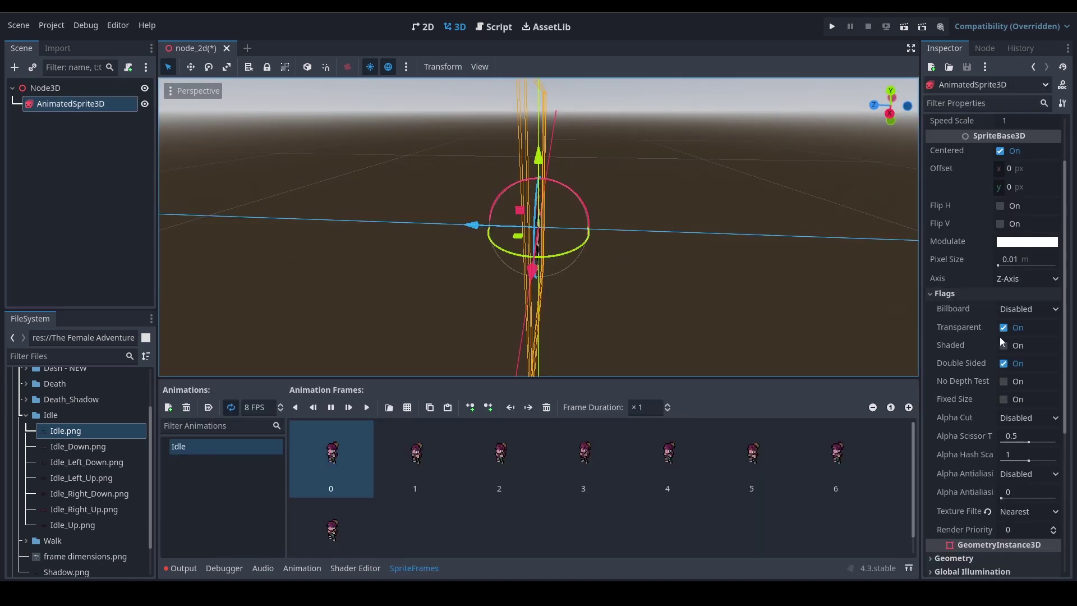
Step: Turn Double Sided off, orbit around the sprite to compare, then switch Double Sided back on
click(1002, 365)
middle_drag(722, 275, 739, 204)
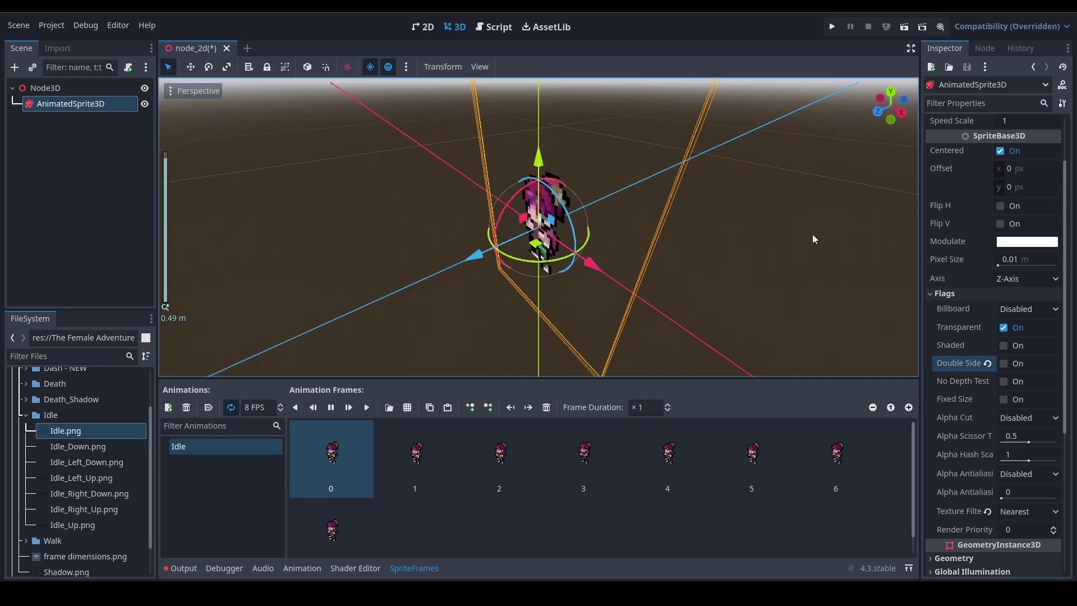
middle_drag(720, 245, 677, 202)
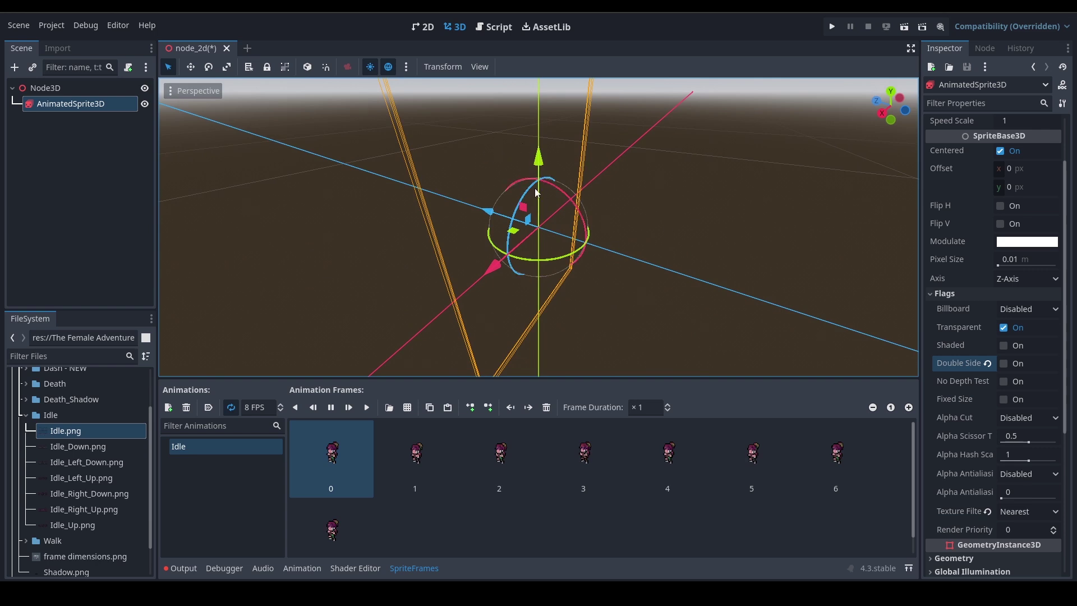
middle_drag(666, 184, 569, 253)
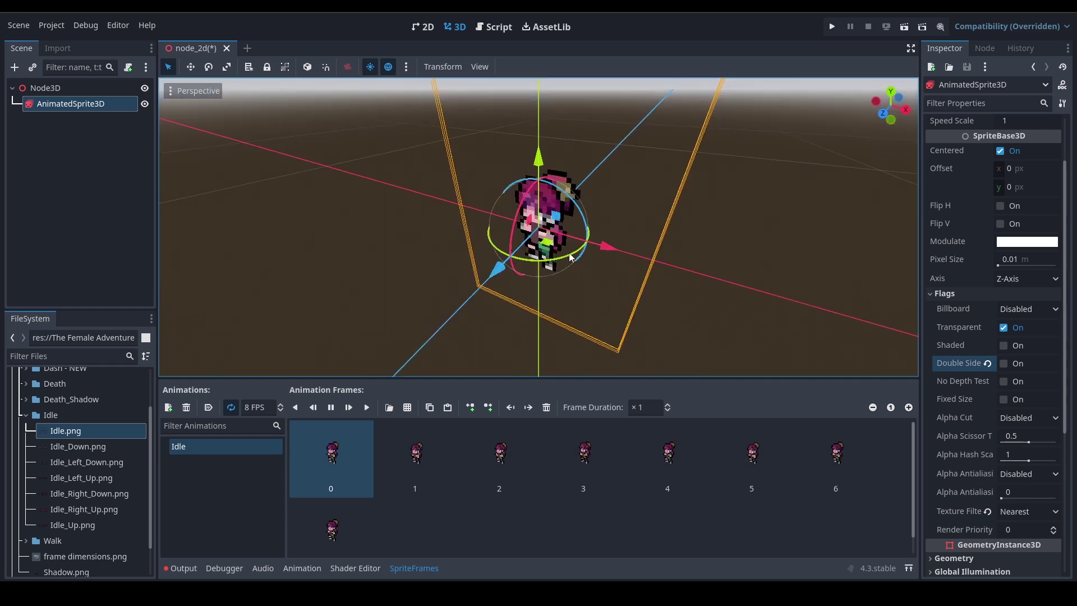
middle_drag(750, 241, 627, 326)
middle_drag(614, 197, 614, 269)
middle_drag(677, 204, 626, 170)
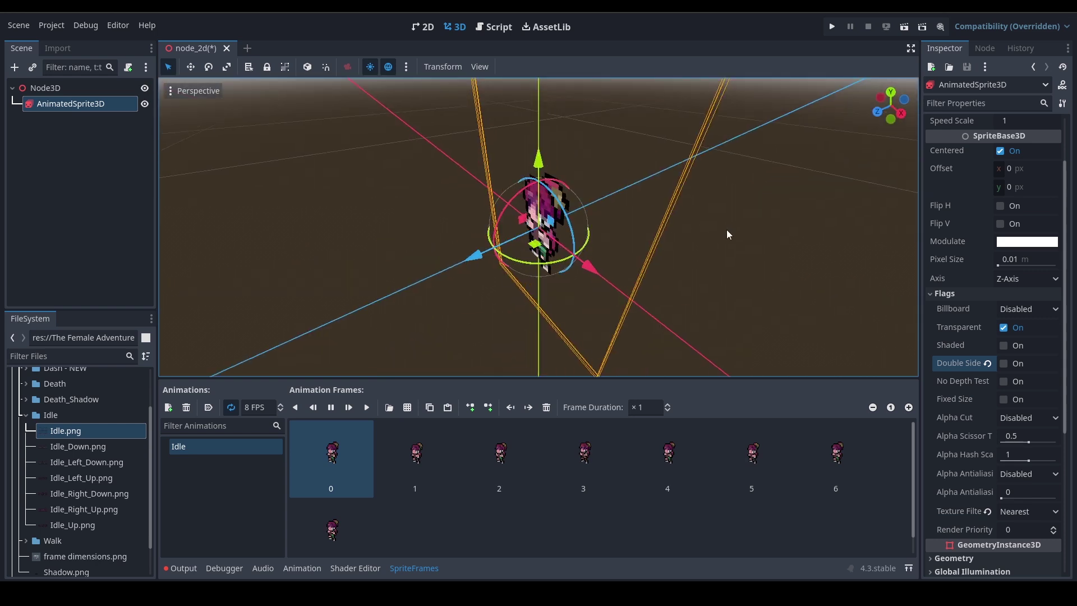
scroll(727, 234, up, 3)
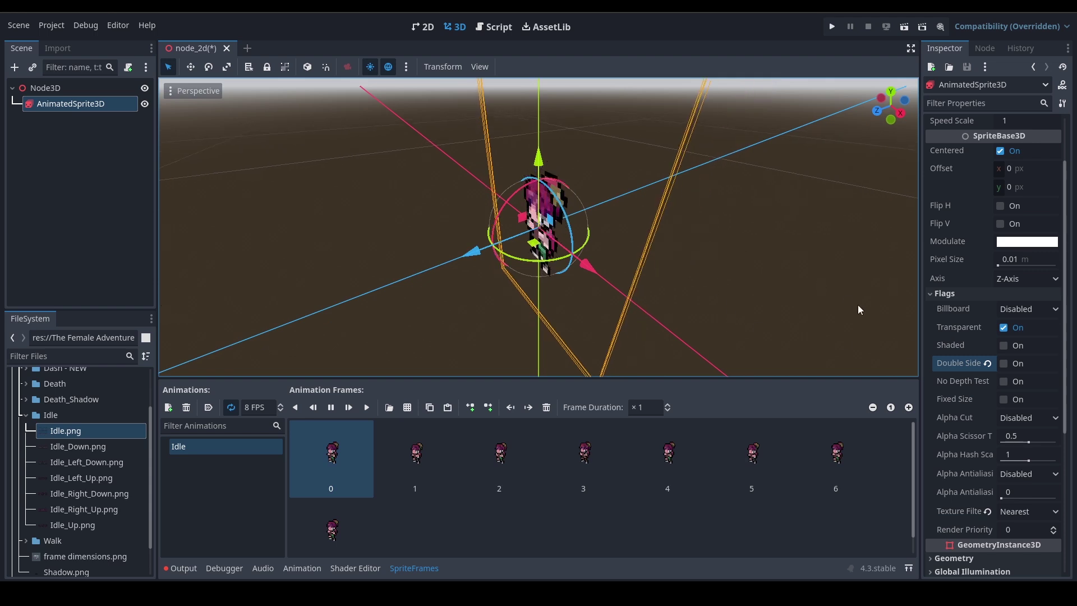
click(1004, 364)
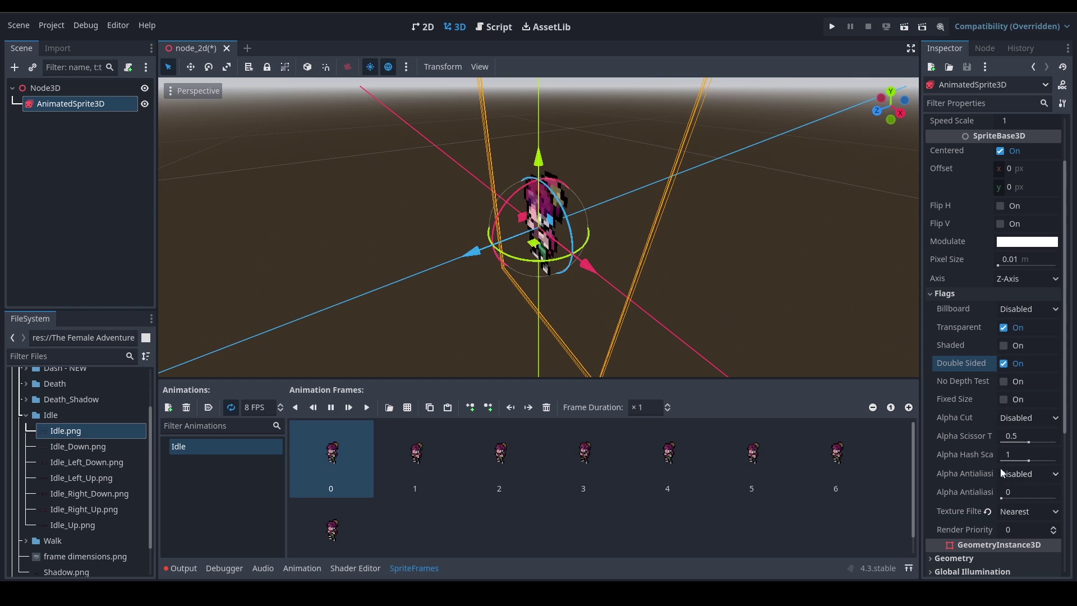
click(1026, 310)
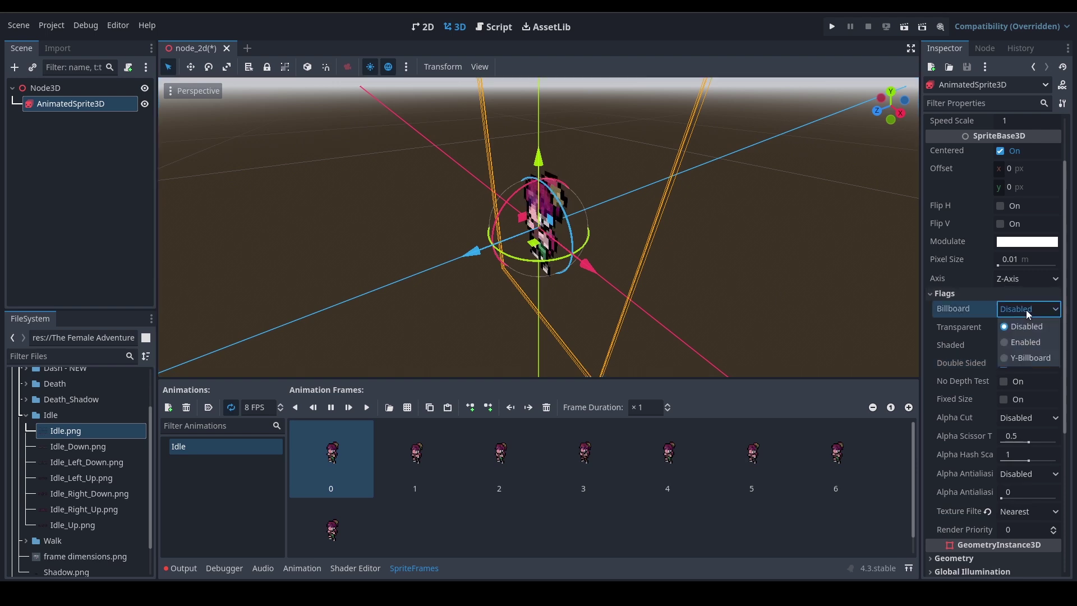
click(1029, 347)
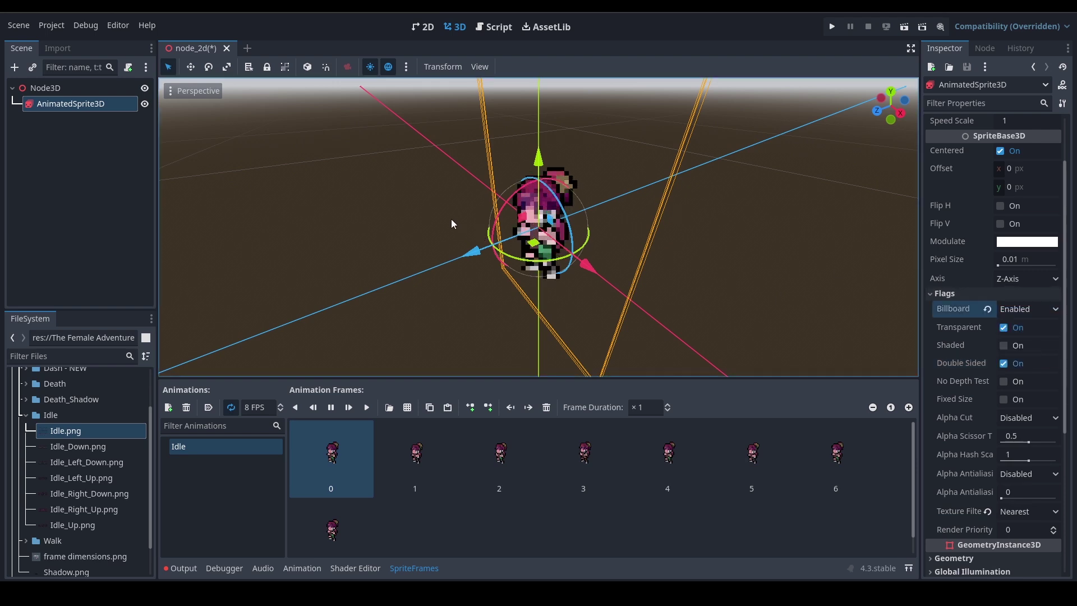
middle_drag(420, 130, 834, 217)
click(1007, 310)
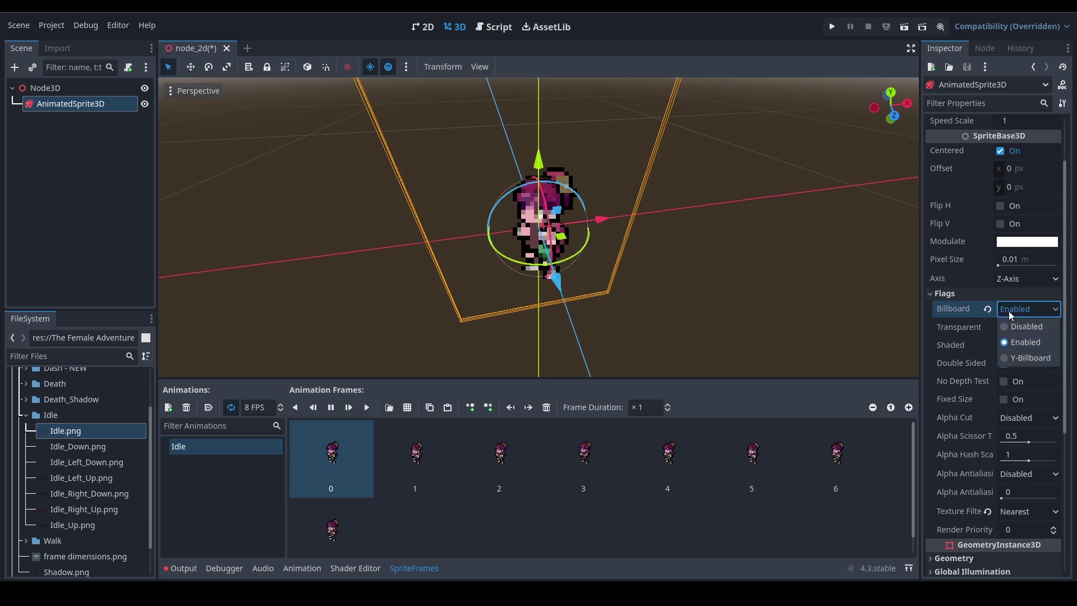
click(1013, 359)
middle_drag(658, 178, 717, 170)
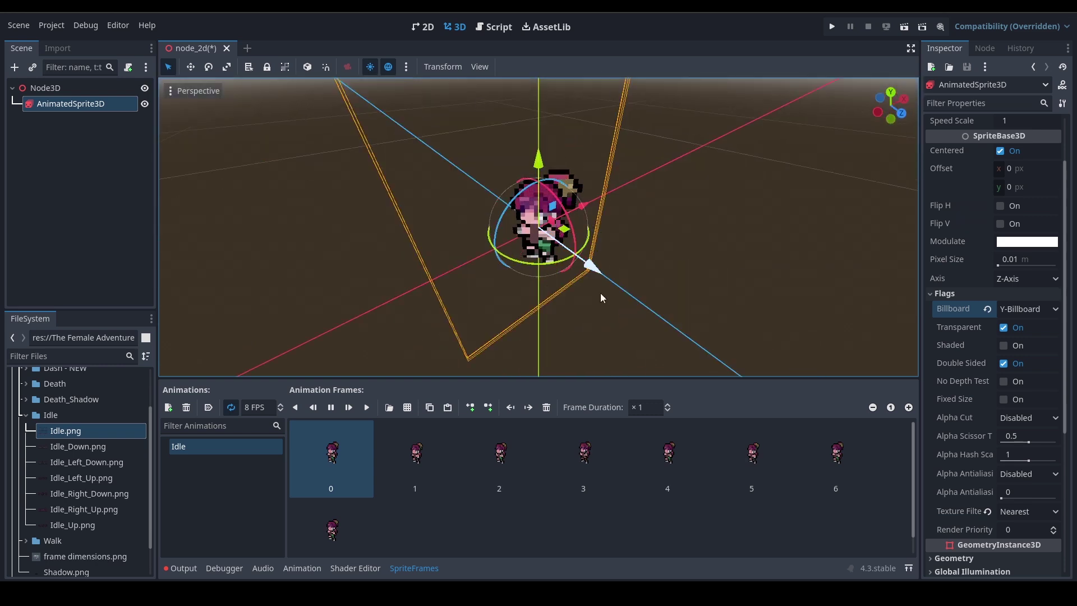
scroll(663, 216, up, 3)
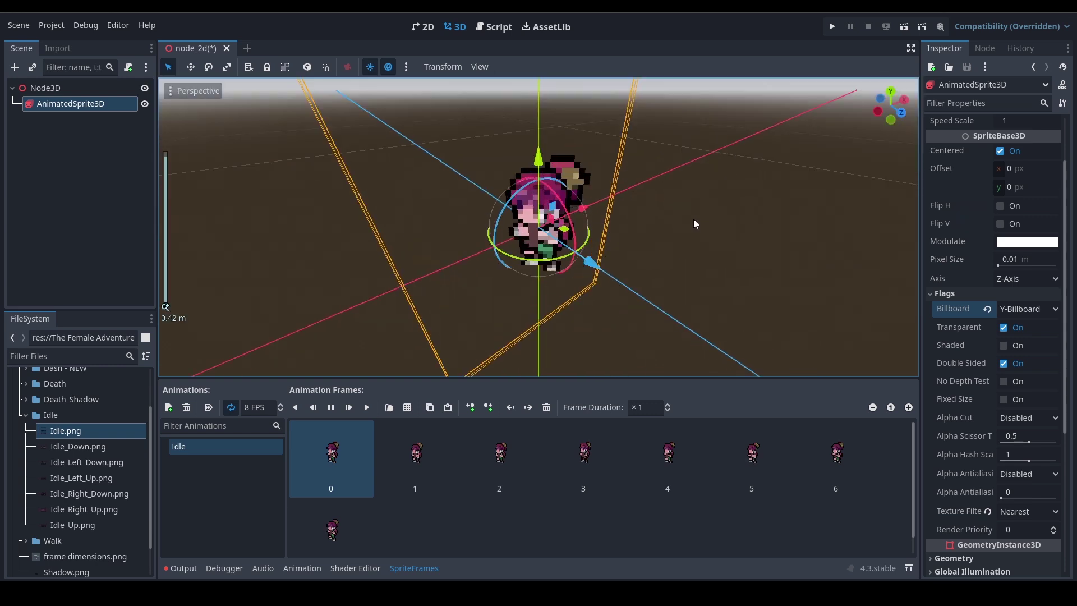
click(1026, 310)
click(1024, 329)
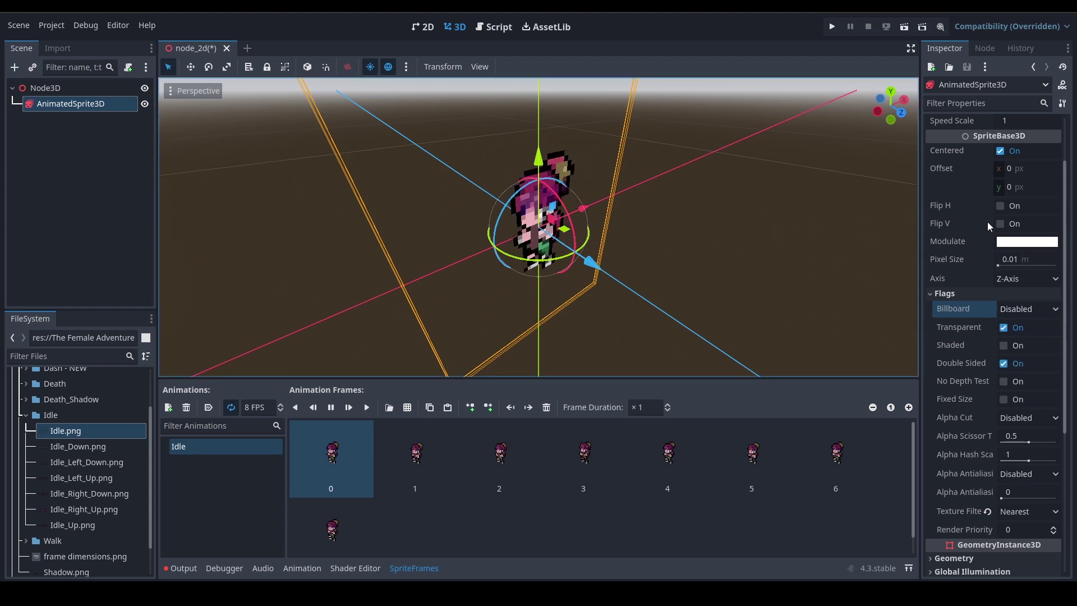
Step: Experiment with the sprite's Pixel Size, then set it to 0.1 m
drag(1018, 263, 631, 167)
scroll(632, 166, down, 3)
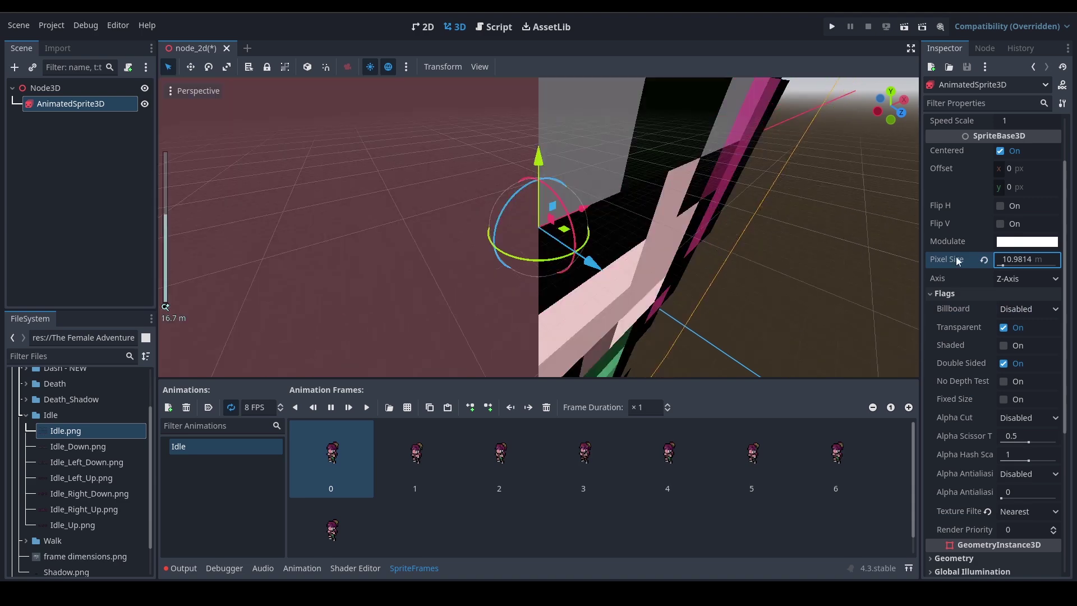
scroll(723, 230, down, 15)
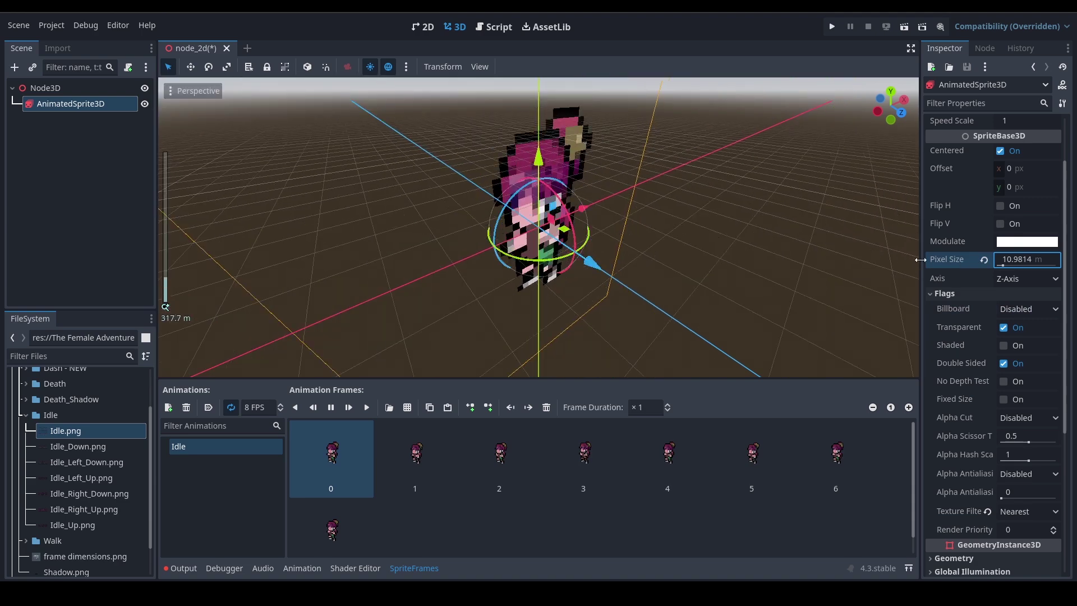
drag(1006, 267, 989, 269)
scroll(726, 214, up, 15)
click(997, 260)
text(.)
text(0)
key(Return)
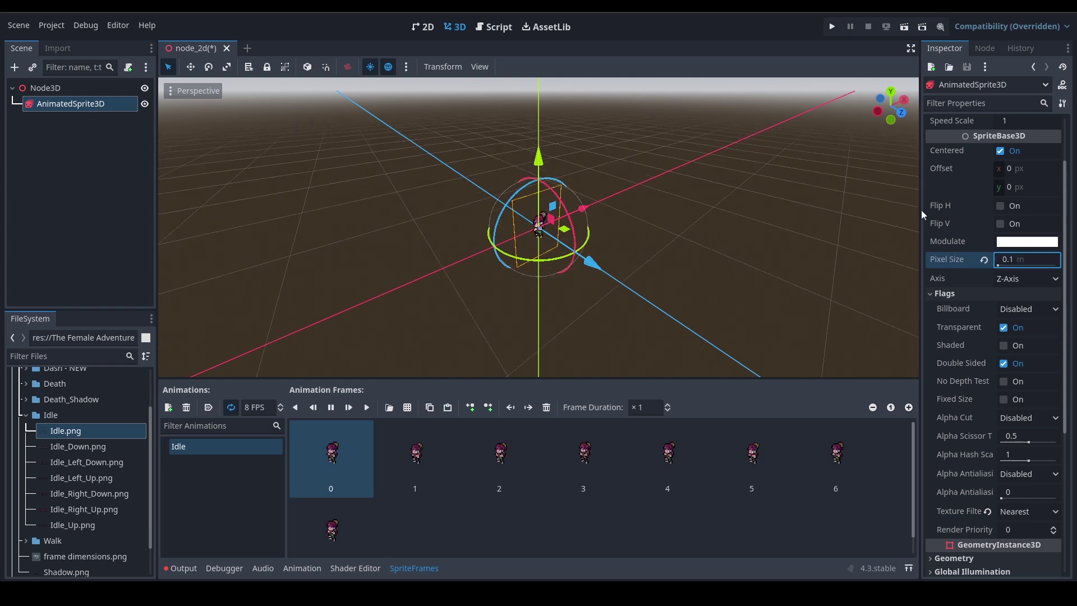
Step: Orbit to view the enlarged sprite from the front and reselect it
scroll(595, 150, up, 5)
middle_drag(684, 251, 591, 218)
scroll(592, 218, up, 6)
click(792, 242)
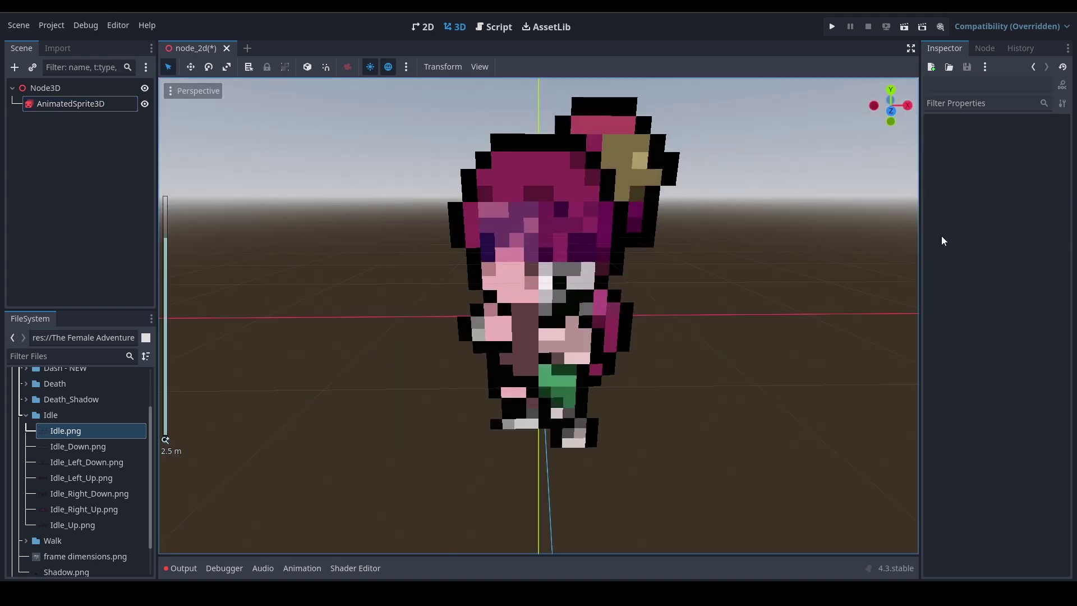
click(609, 247)
Step: Test Flip H and Flip V on the sprite, leaving both unchecked
click(1001, 207)
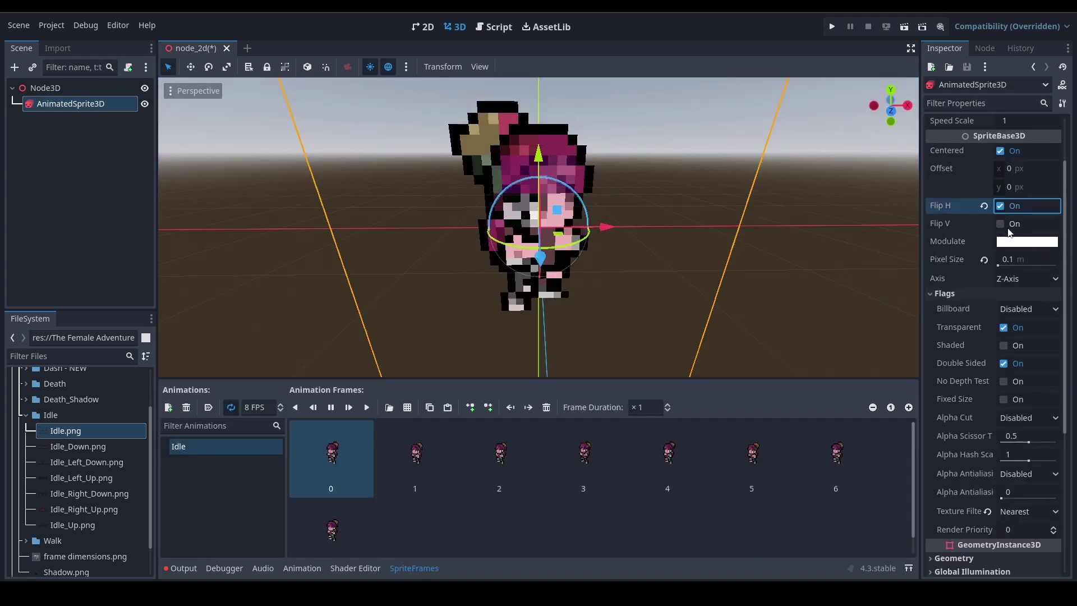
click(1000, 224)
click(1006, 206)
click(1004, 226)
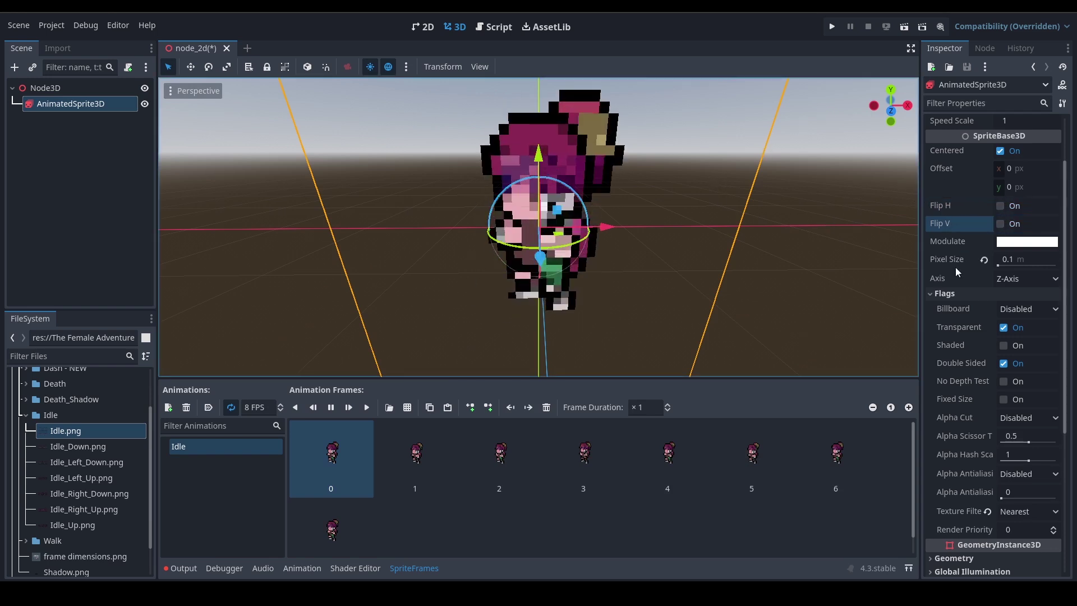
Step: Collapse the Flags and Sorting sections, orbit the view, and deselect the sprite
click(933, 294)
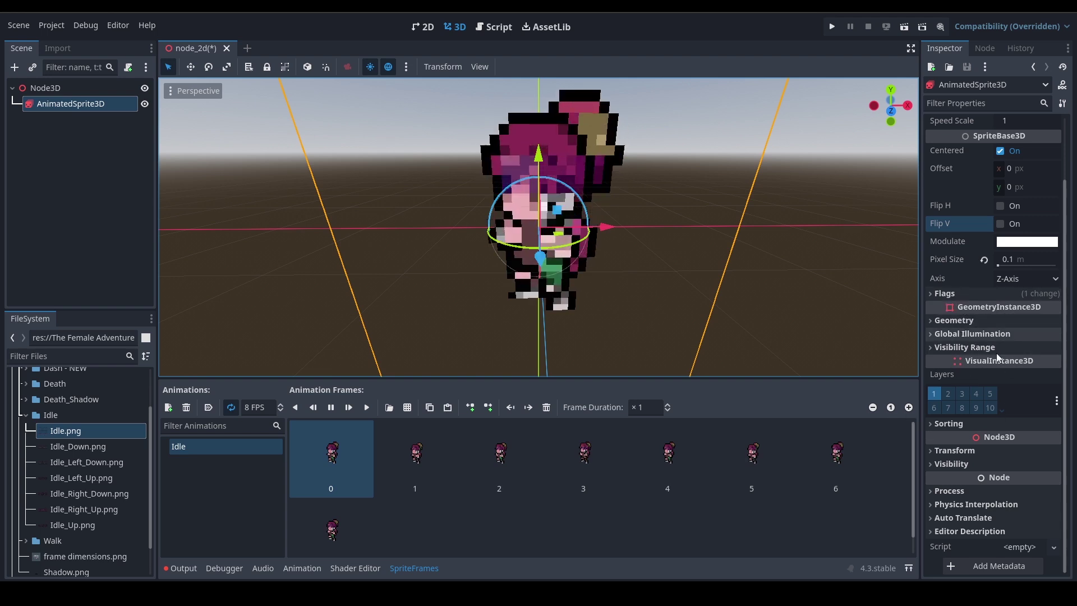
click(953, 425)
click(953, 423)
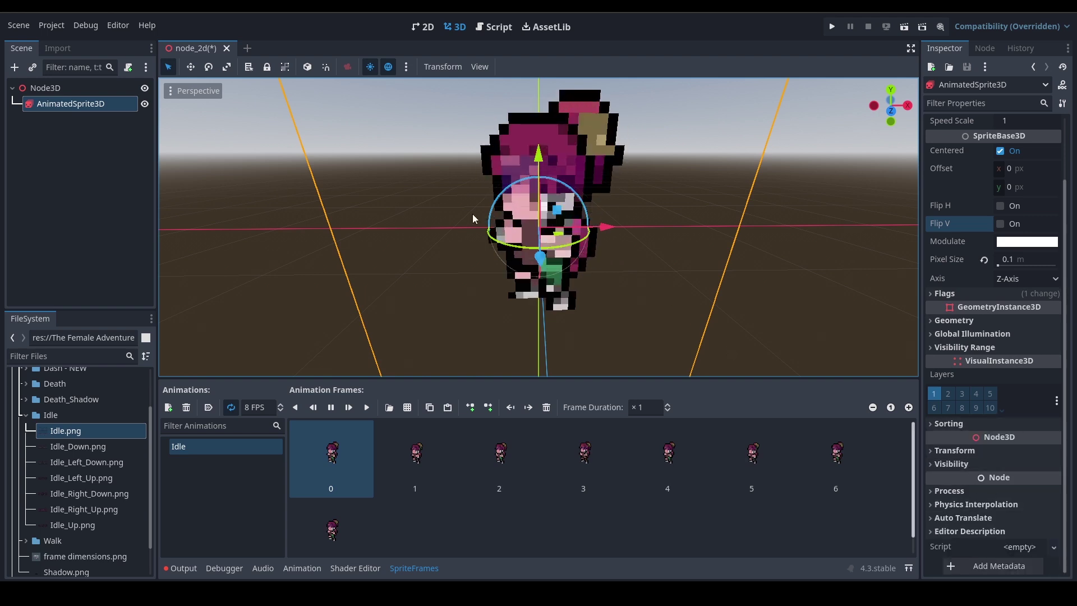
scroll(318, 163, down, 2)
middle_drag(300, 190, 314, 206)
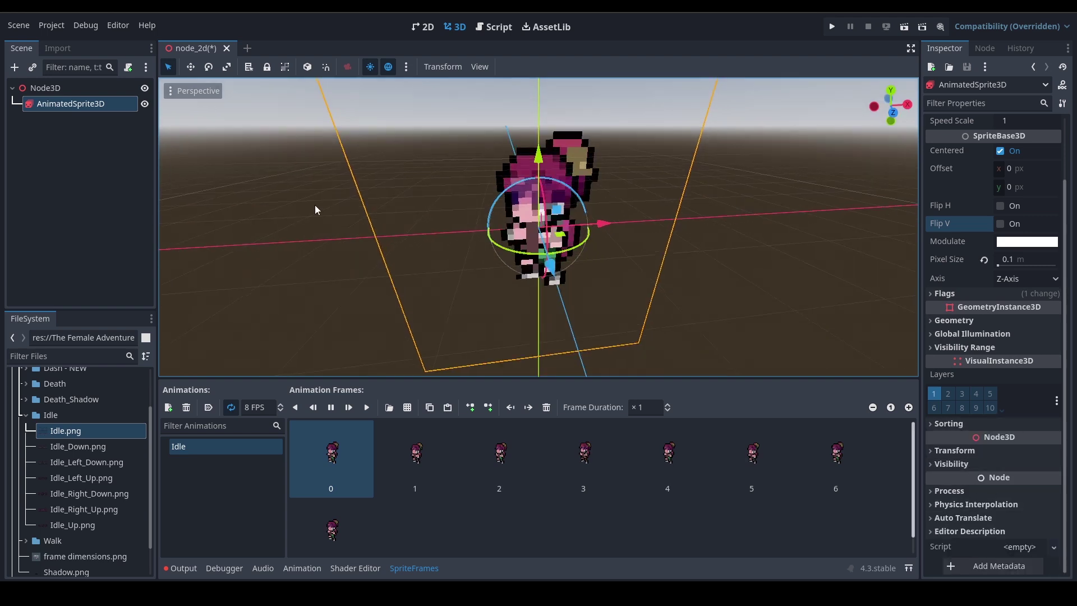
click(299, 241)
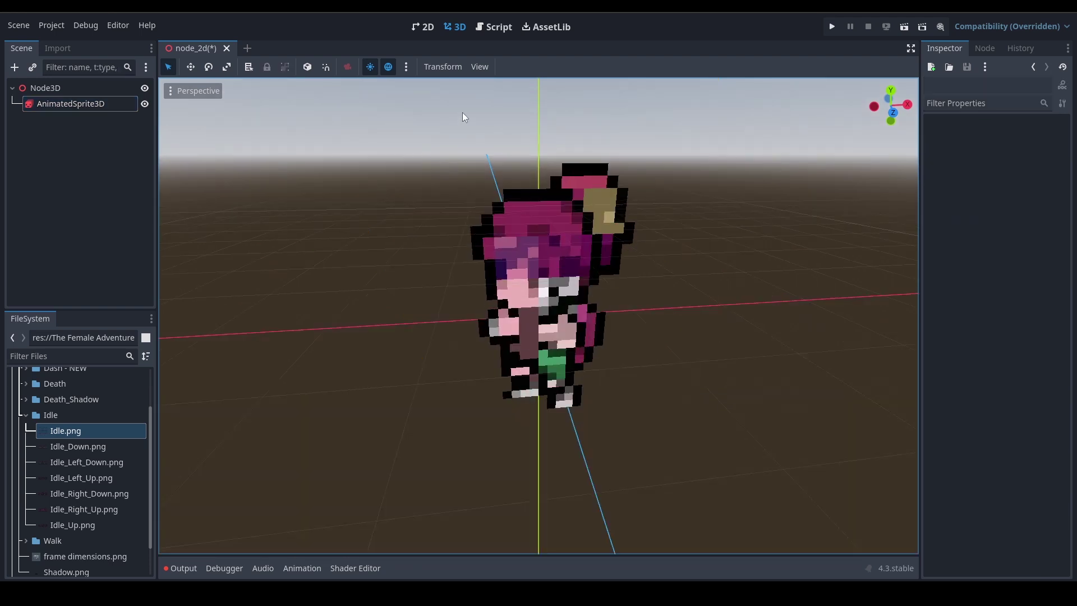
click(482, 65)
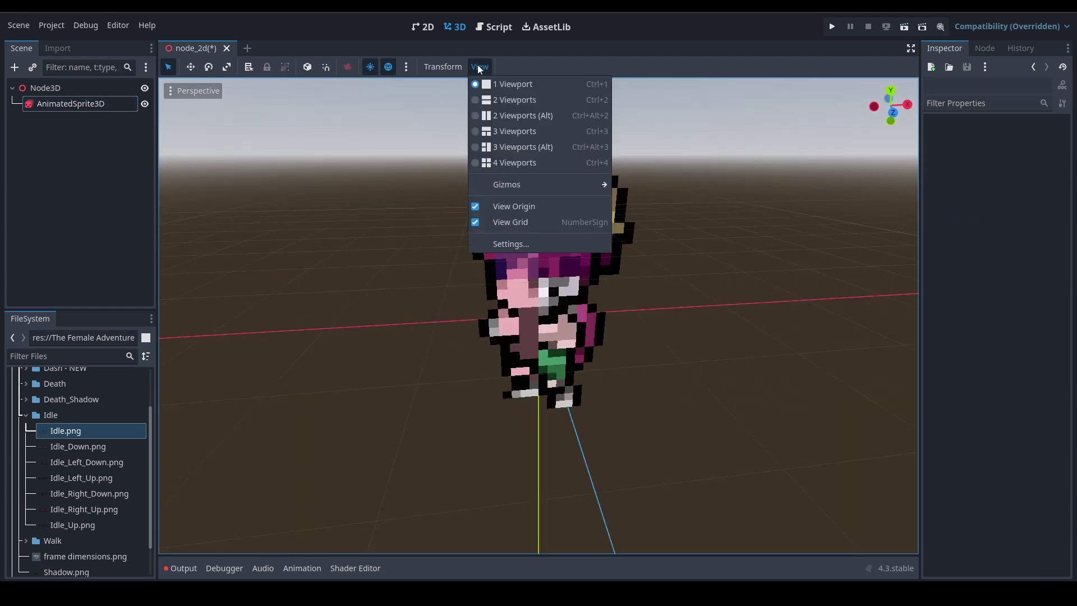
click(506, 100)
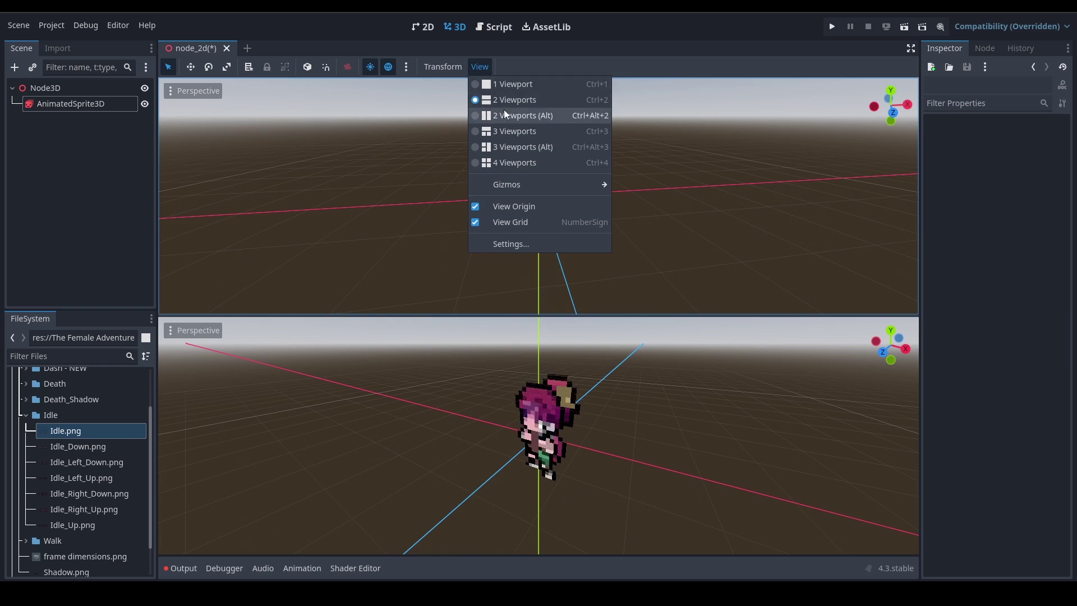
click(505, 110)
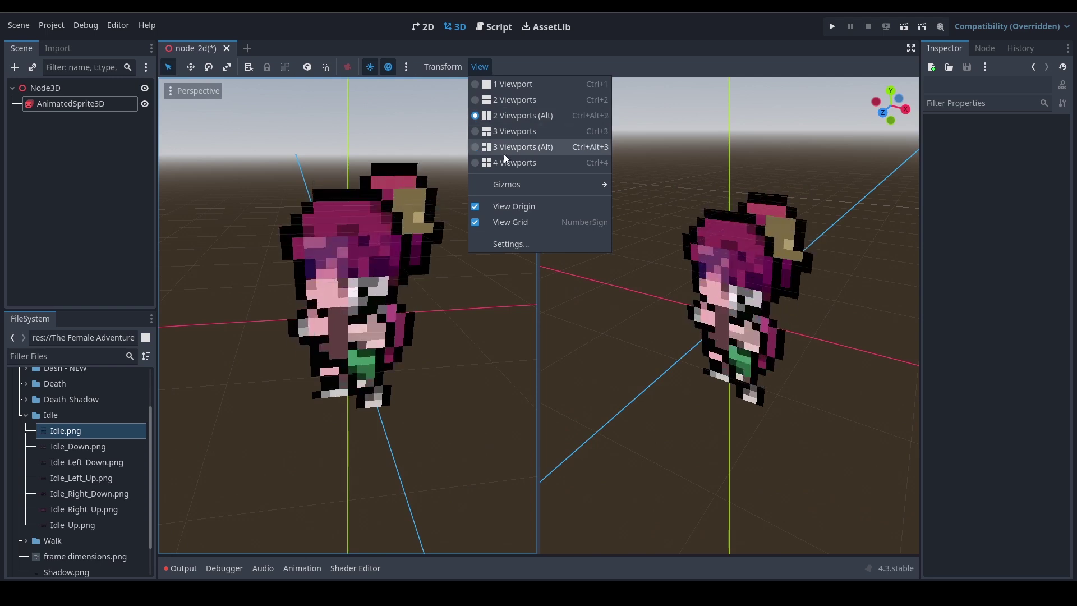
click(497, 131)
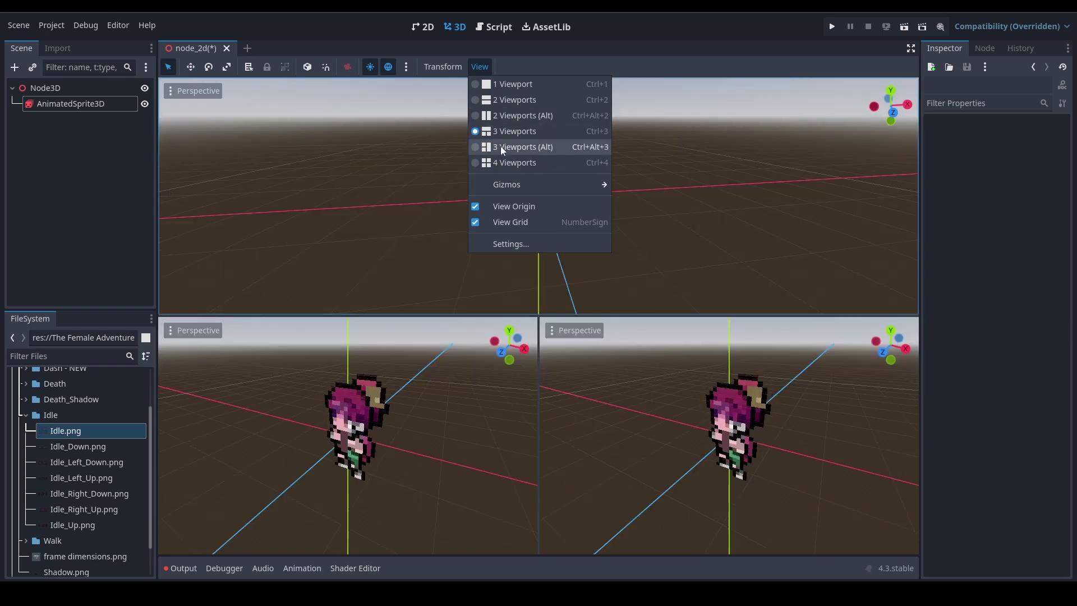
click(501, 148)
click(501, 165)
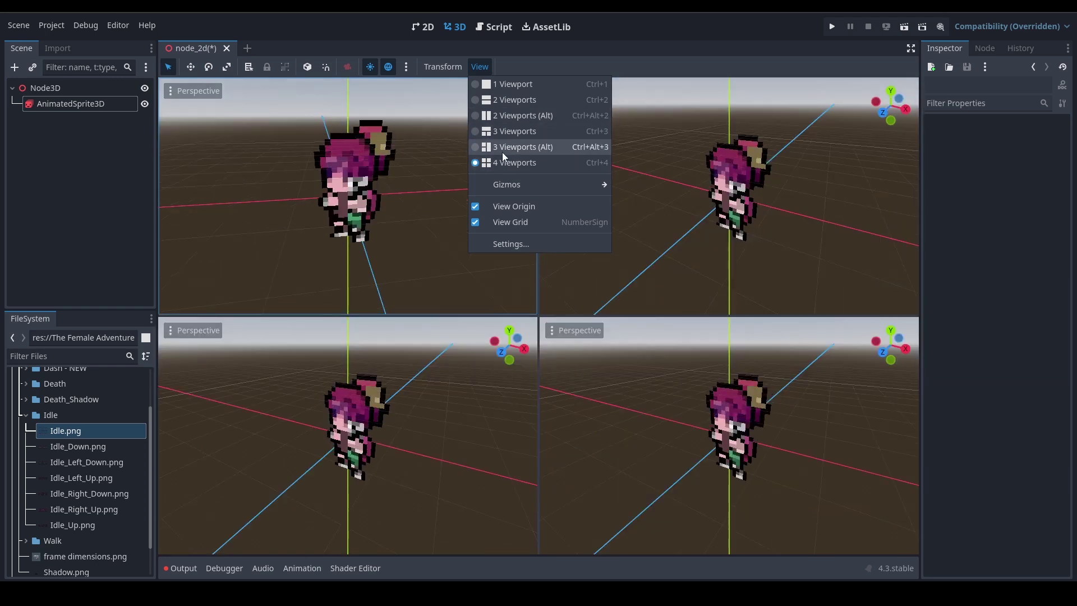
click(502, 131)
click(499, 115)
click(493, 100)
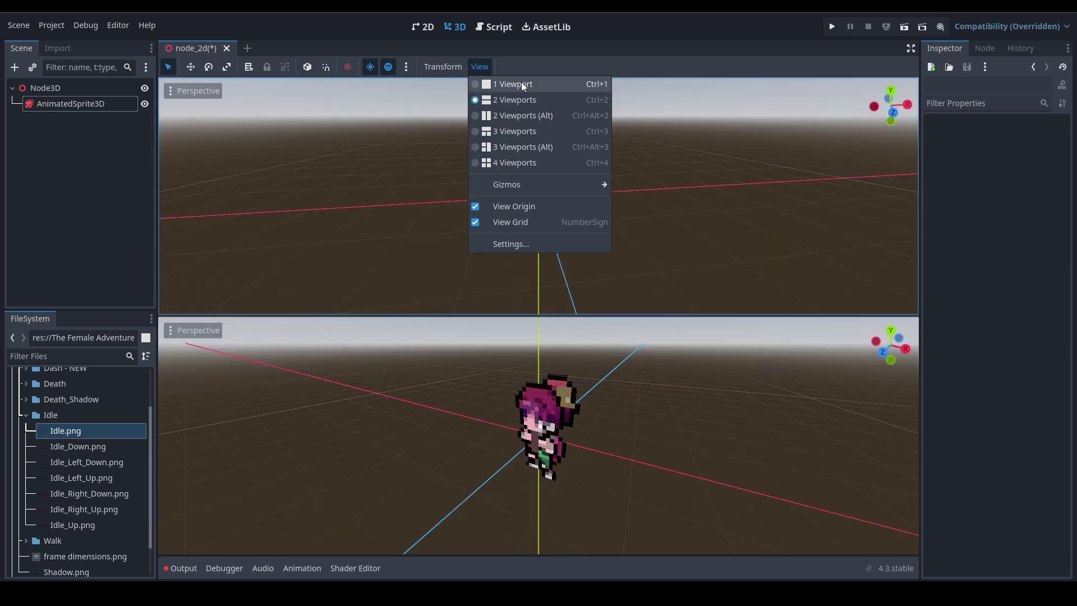
click(515, 84)
click(390, 154)
scroll(524, 184, up, 4)
scroll(625, 247, down, 2)
middle_drag(625, 247, 582, 267)
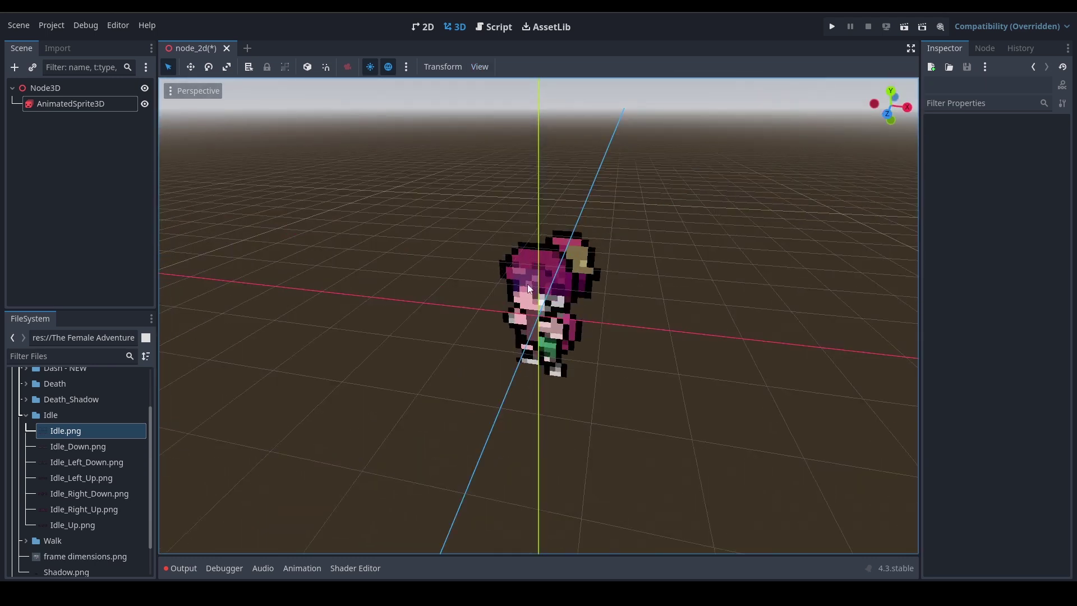